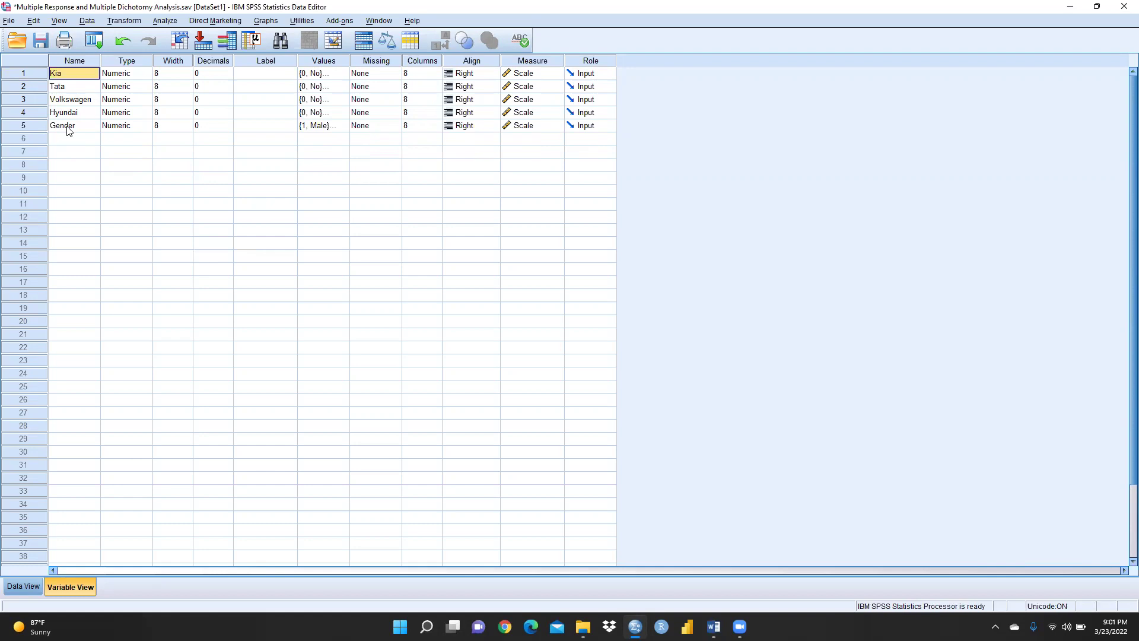
Inspect the value labels defined for the Kia, Tata and Gender variables, and display the case data.
left_click(331, 76)
left_click(342, 74)
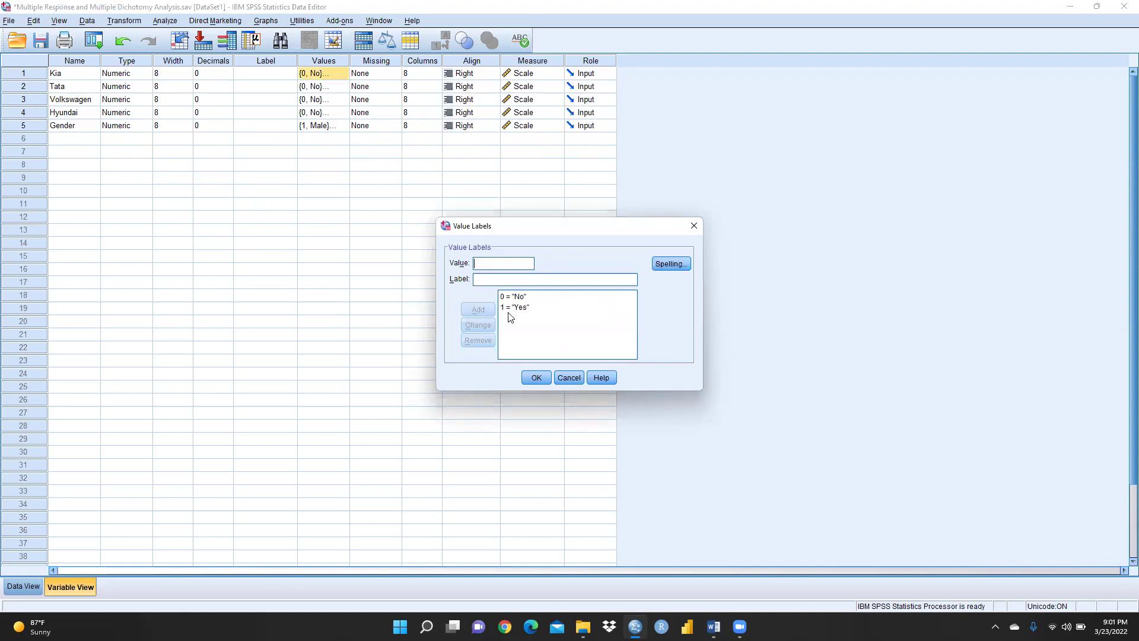
left_click(556, 314)
left_click(538, 378)
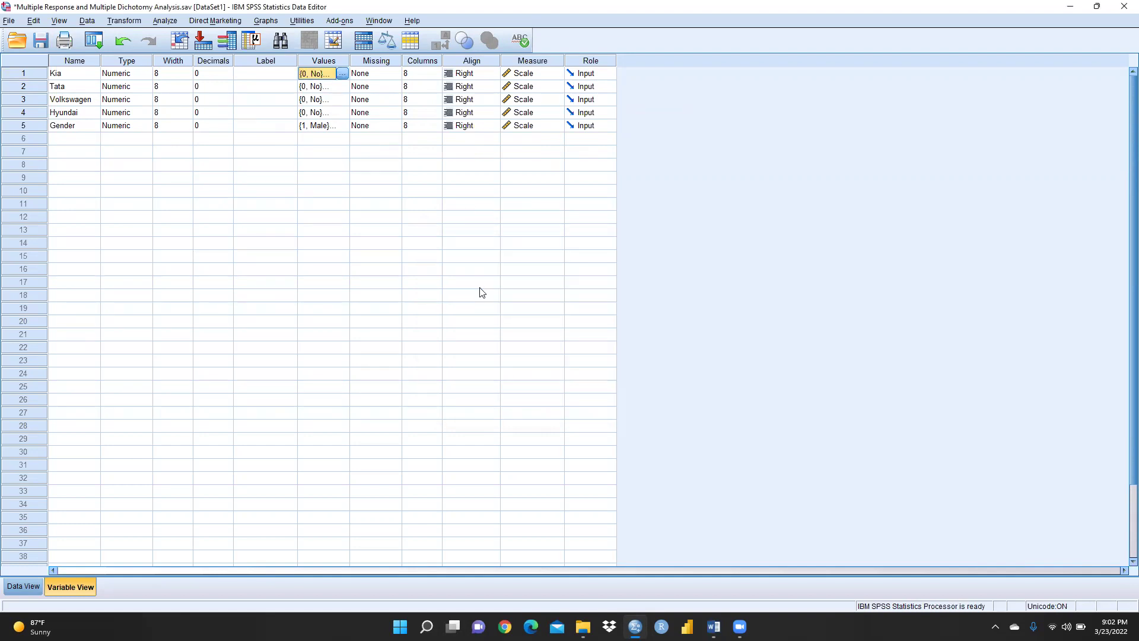
left_click(335, 89)
left_click(343, 88)
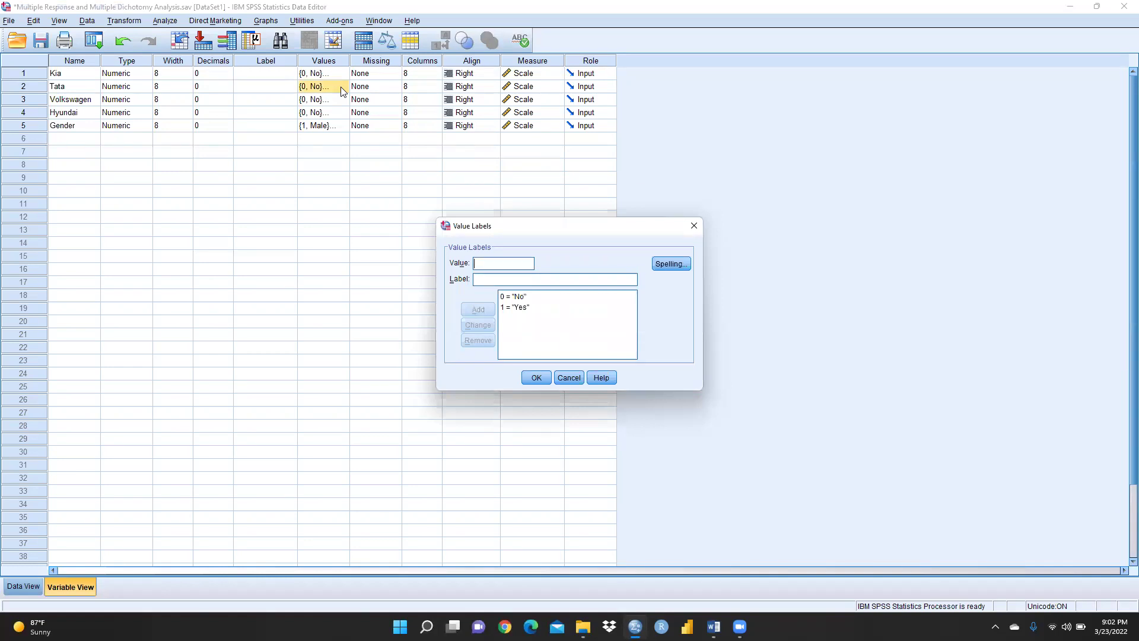
left_click(695, 227)
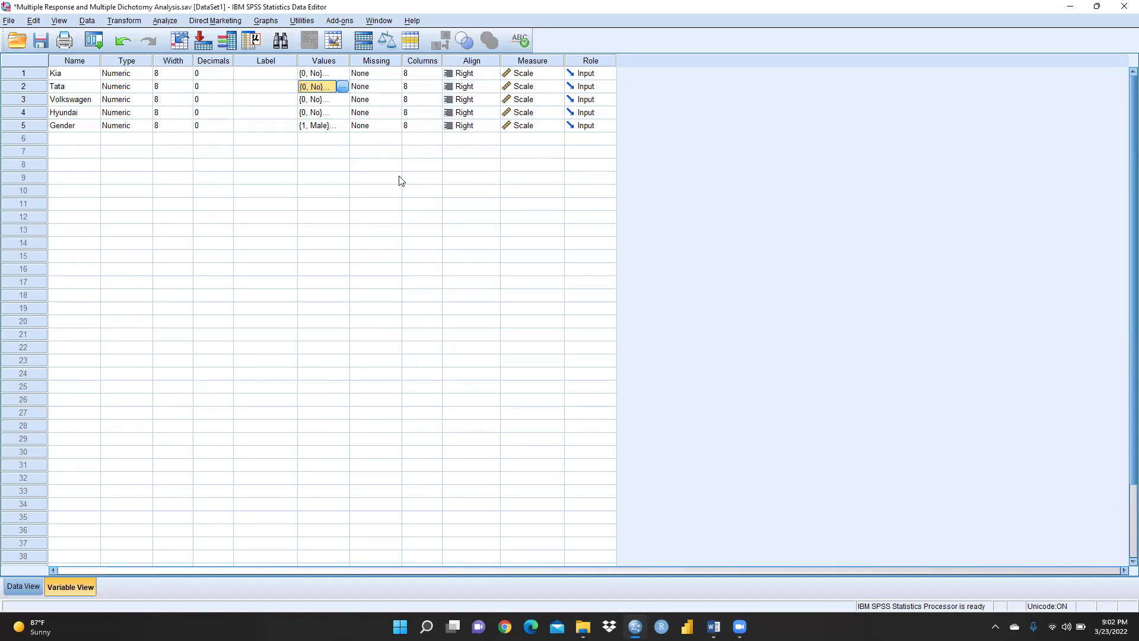
left_click(329, 127)
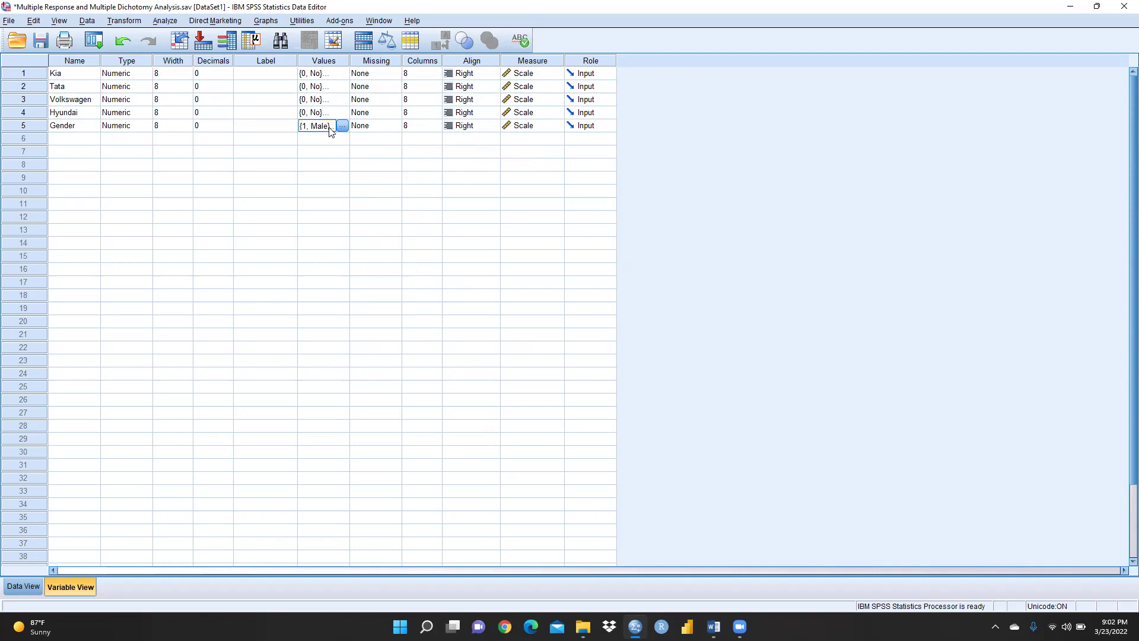
left_click(342, 126)
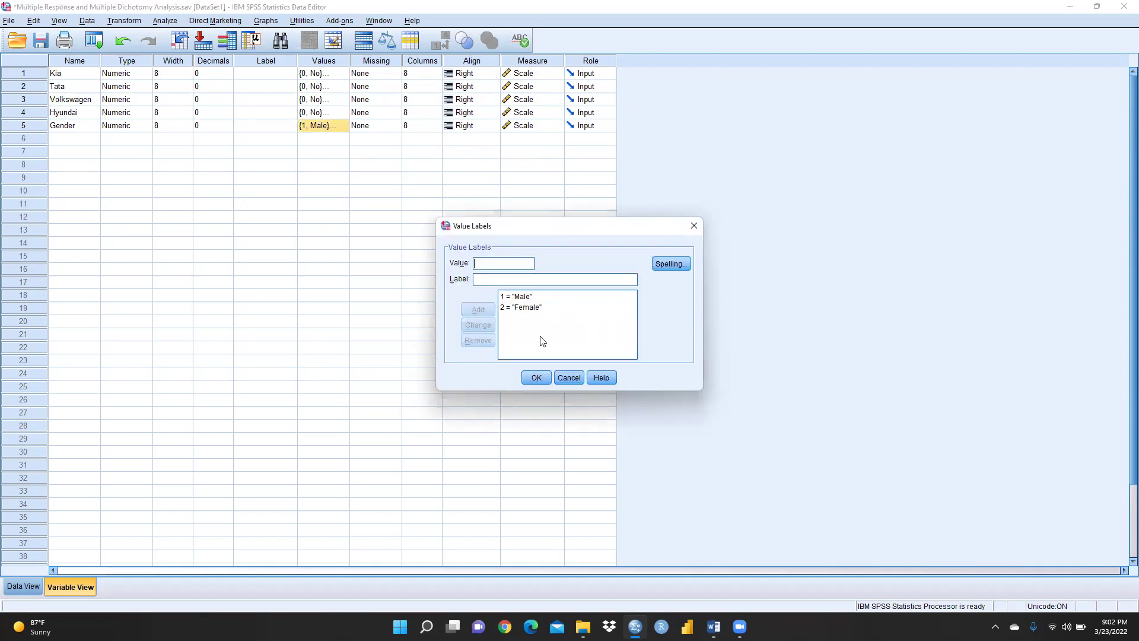
left_click(694, 226)
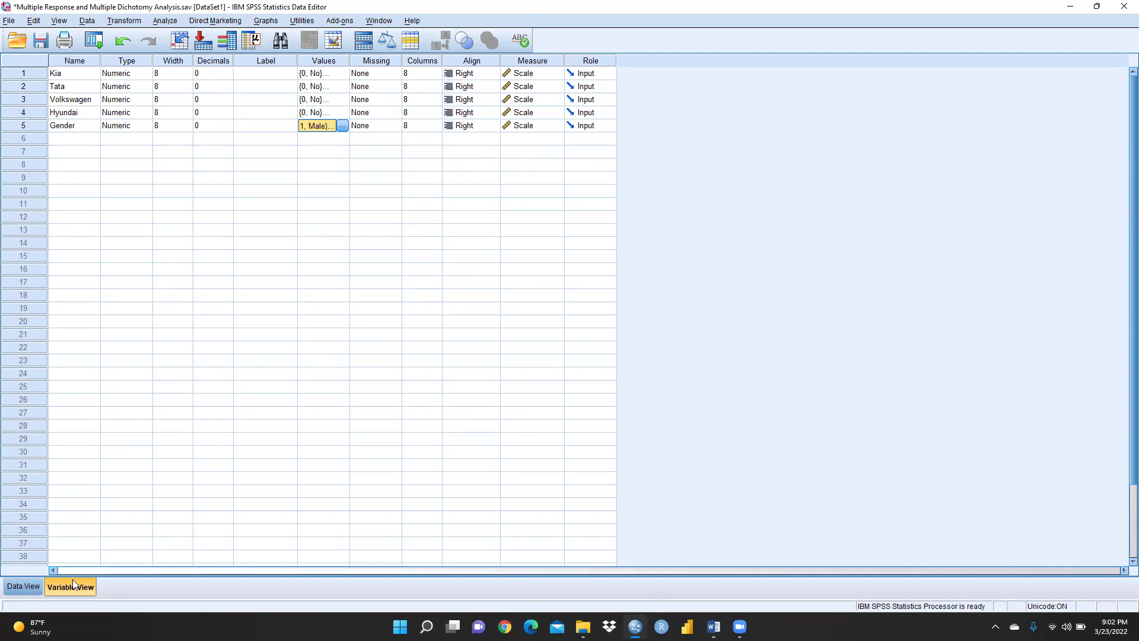
left_click(27, 584)
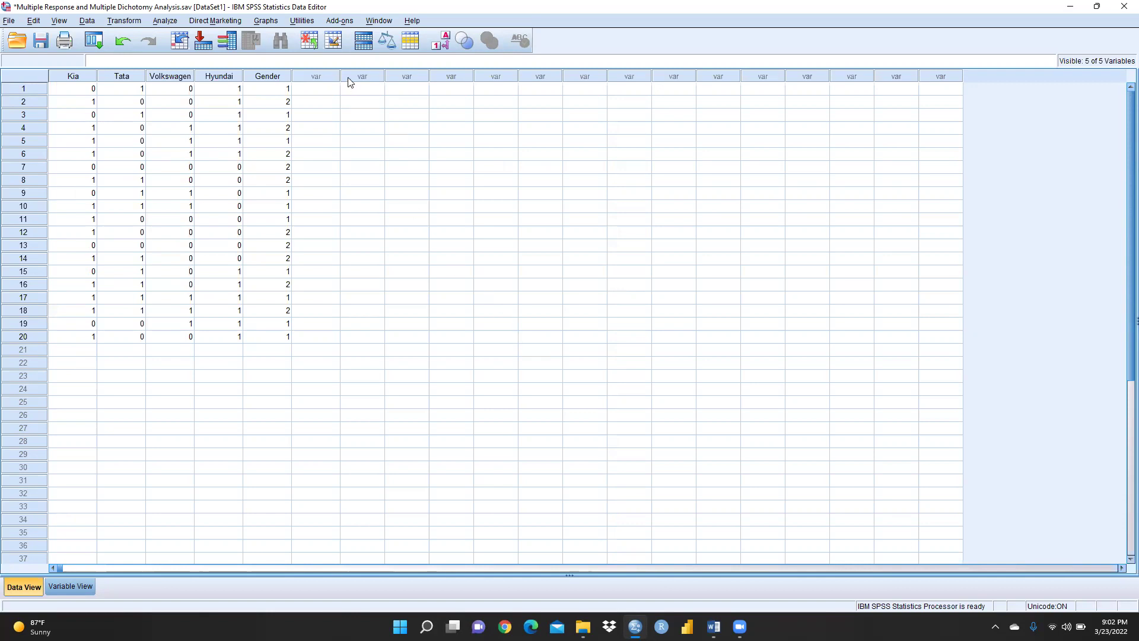
left_click(164, 22)
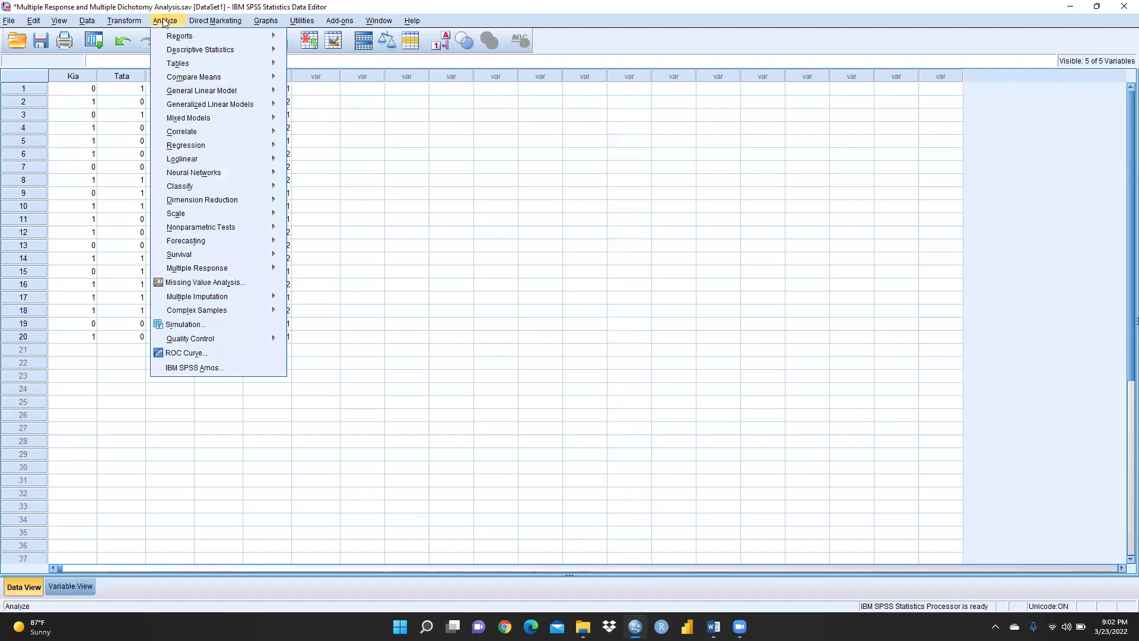
mouse_move(215, 51)
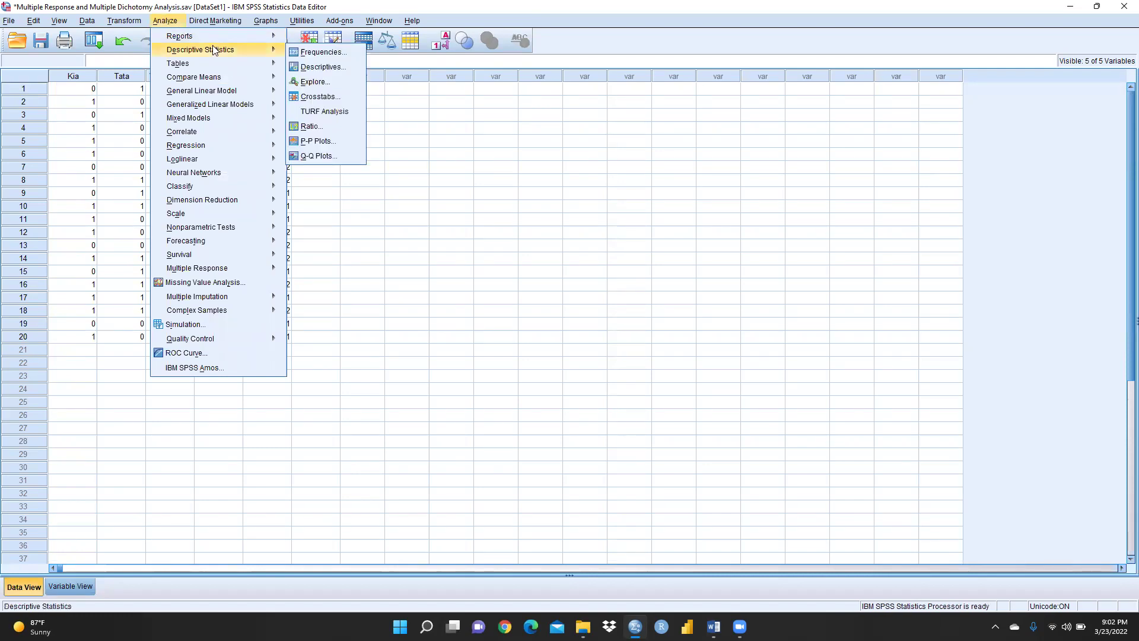
left_click(317, 52)
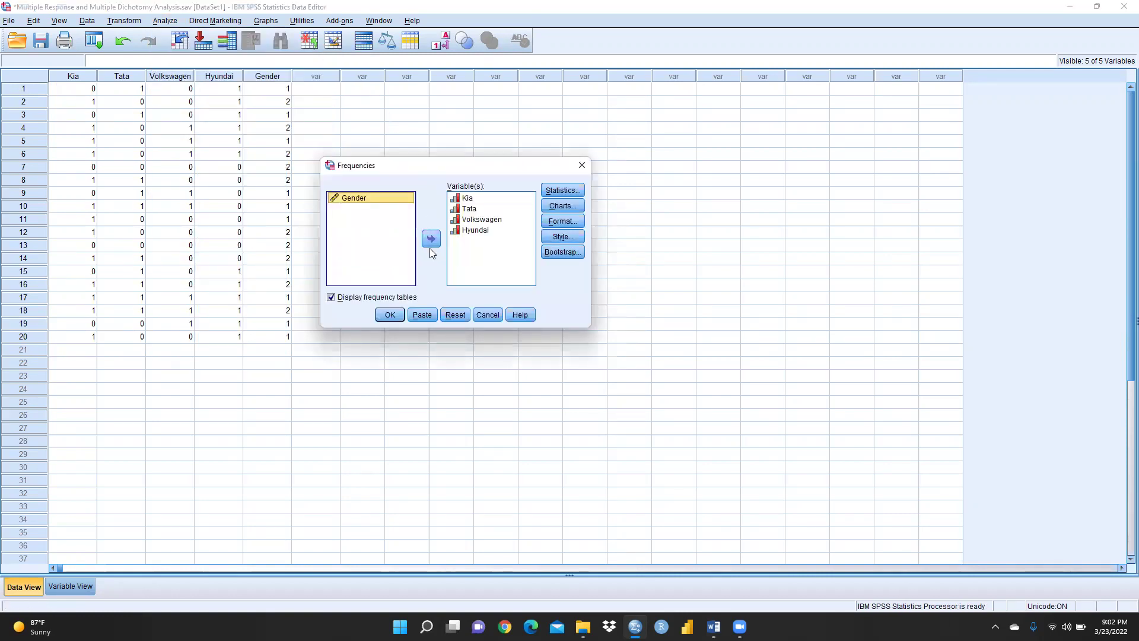
left_click(455, 316)
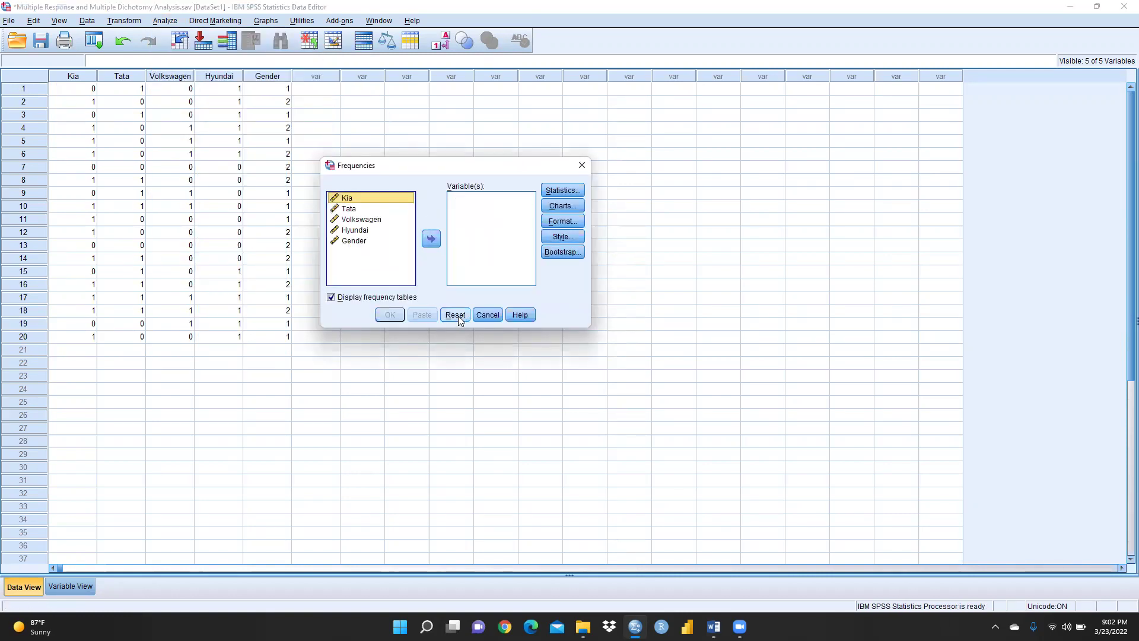
left_click(355, 211)
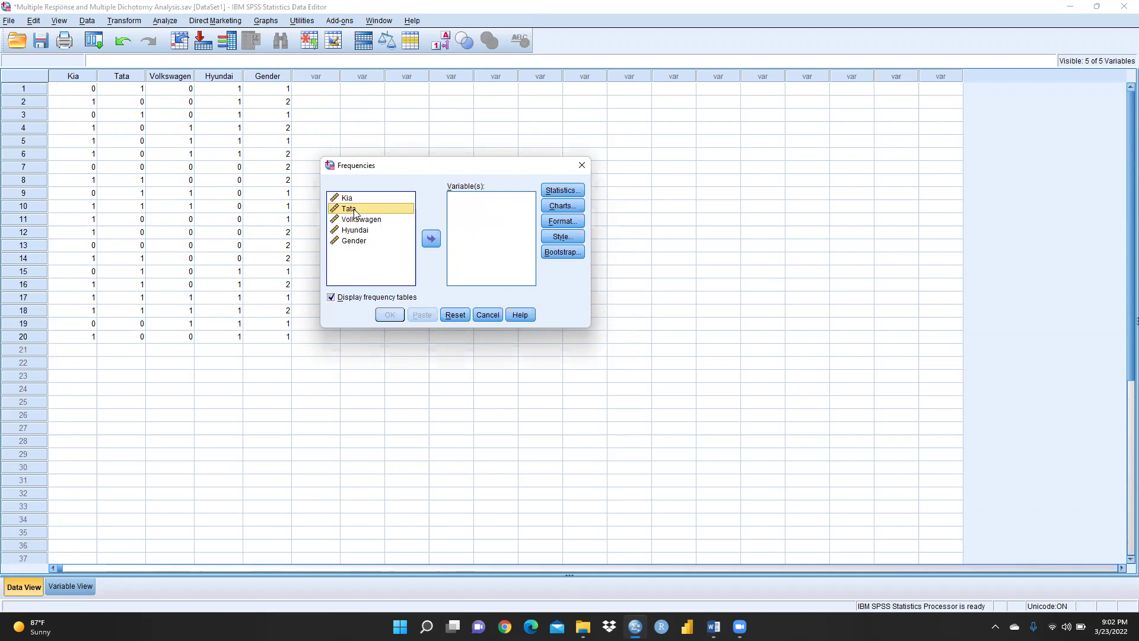
left_click(584, 164)
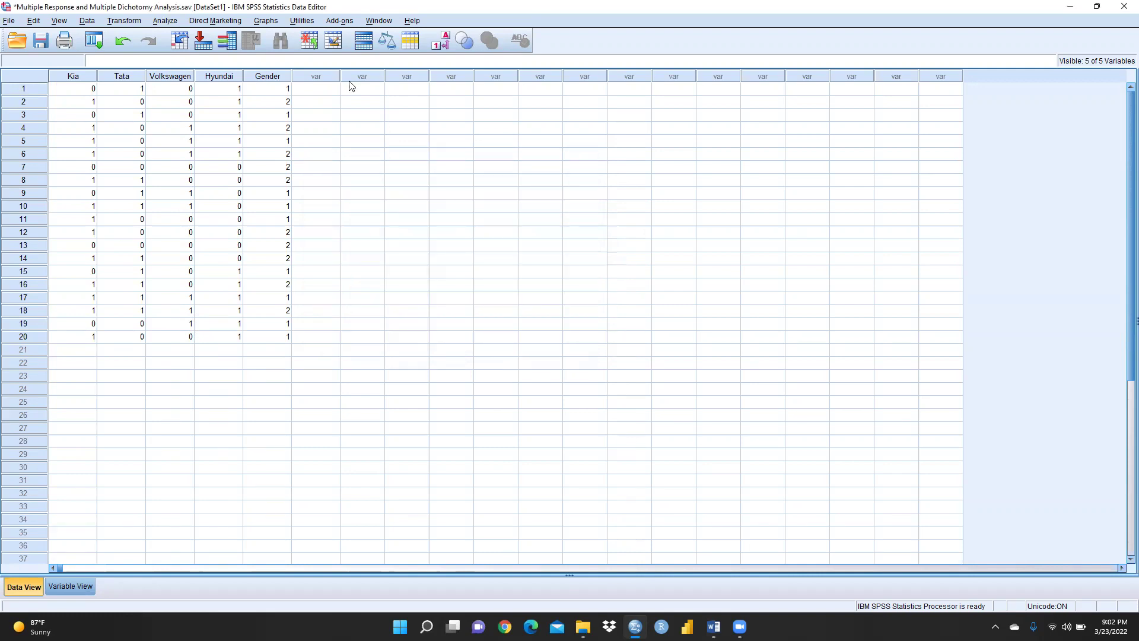
Set the measurement level of Kia, Tata, Volkswagen, Hyundai and Gender to Nominal.
left_click(79, 587)
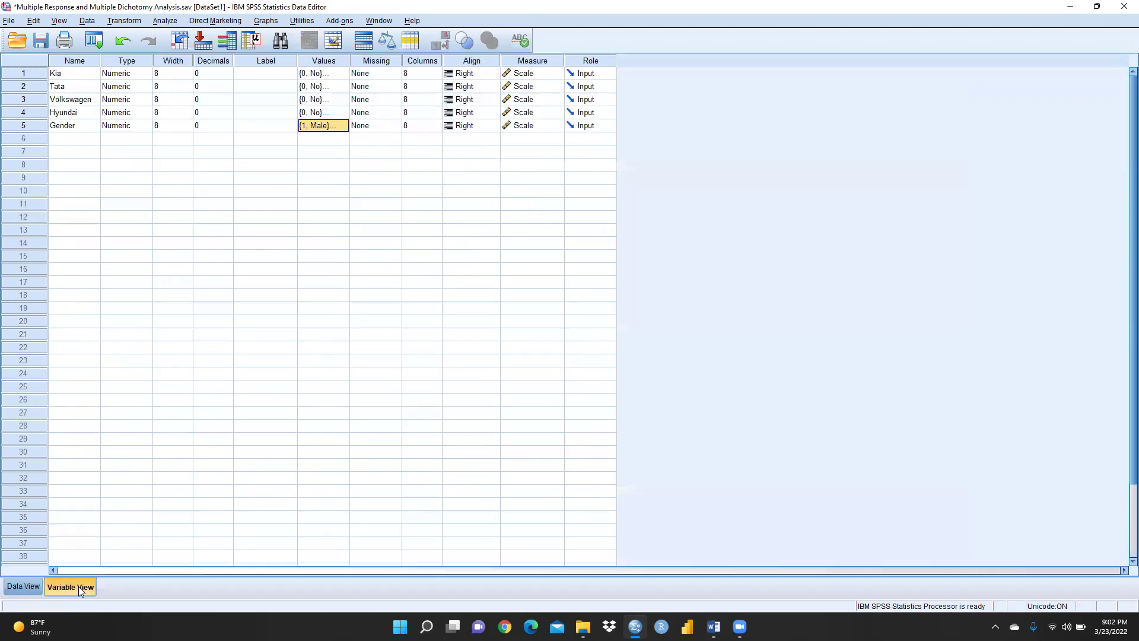
left_click(529, 76)
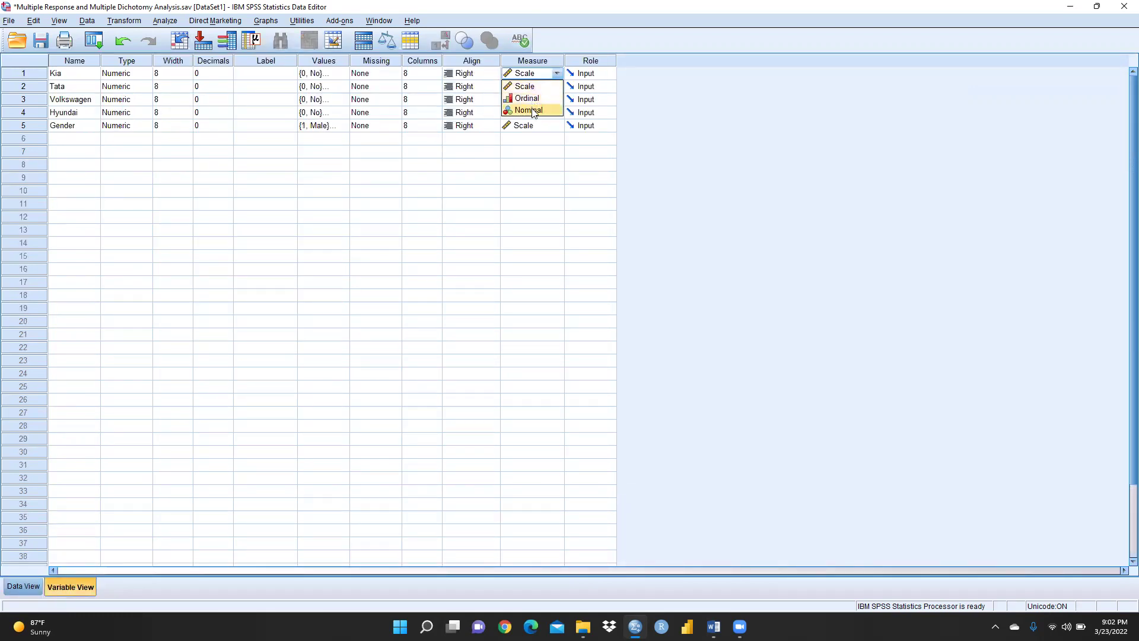
left_click(529, 109)
left_click(541, 88)
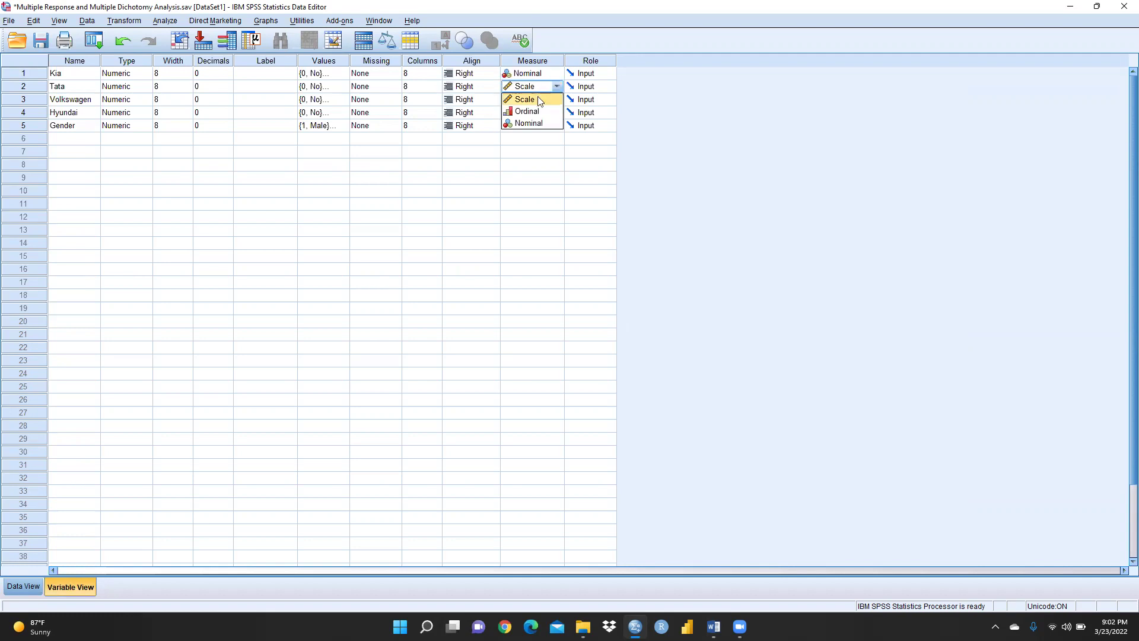
left_click(530, 123)
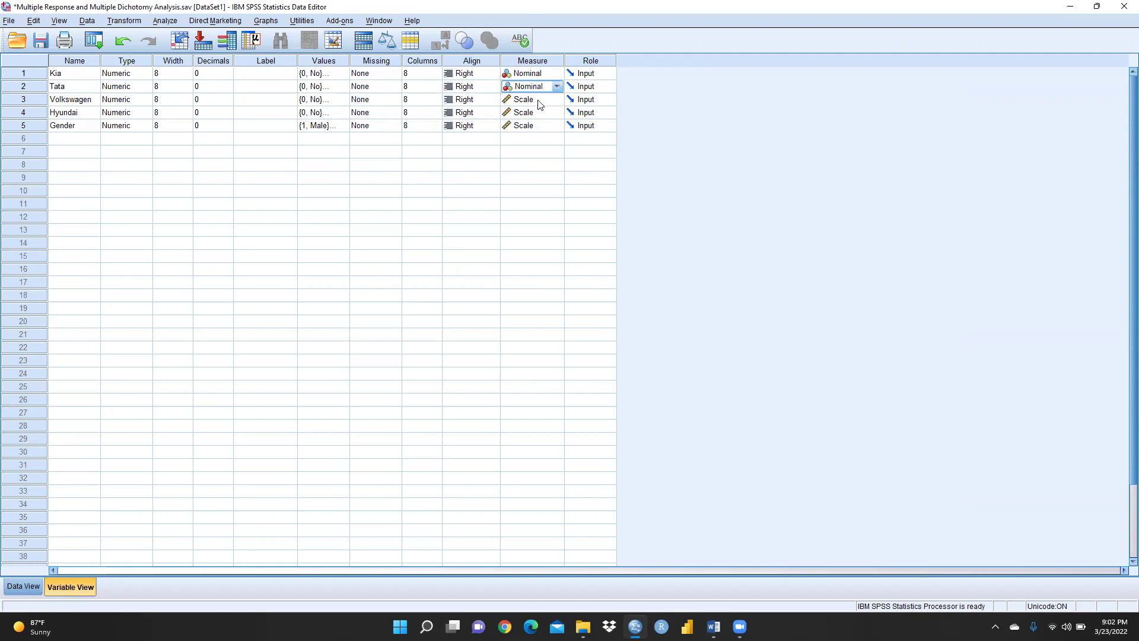
left_click(541, 104)
left_click(540, 136)
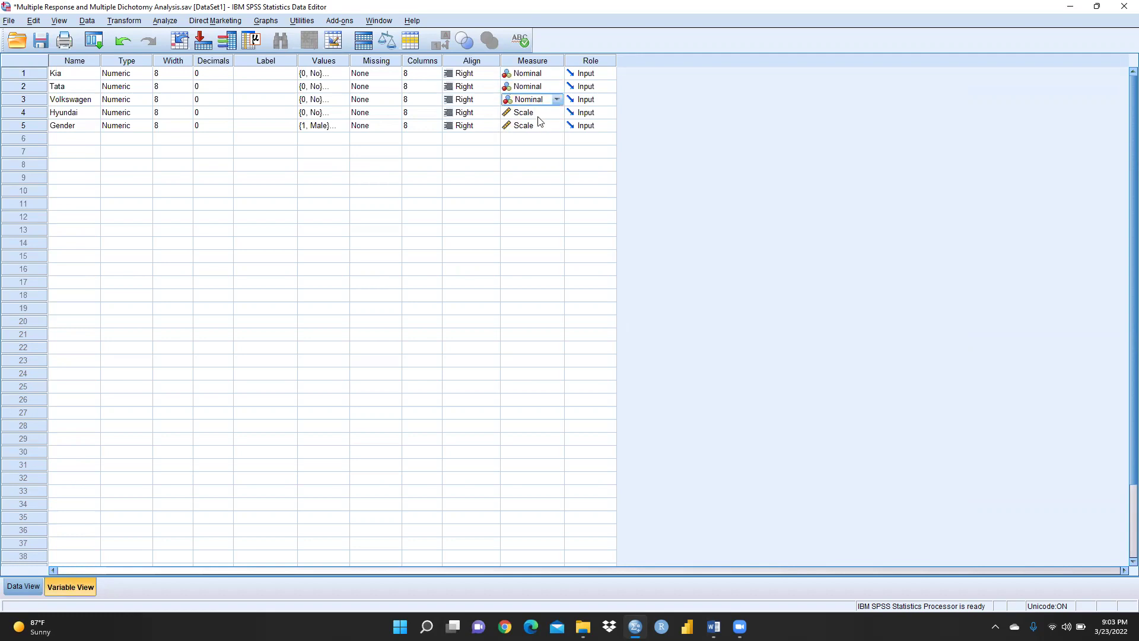
left_click(540, 113)
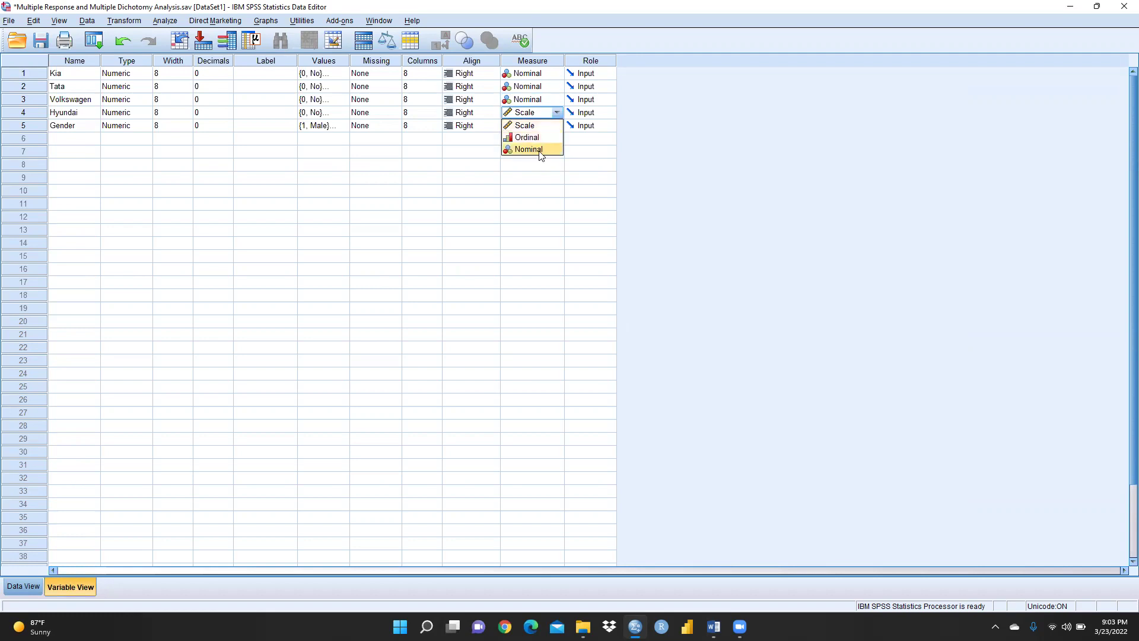
left_click(541, 149)
left_click(540, 126)
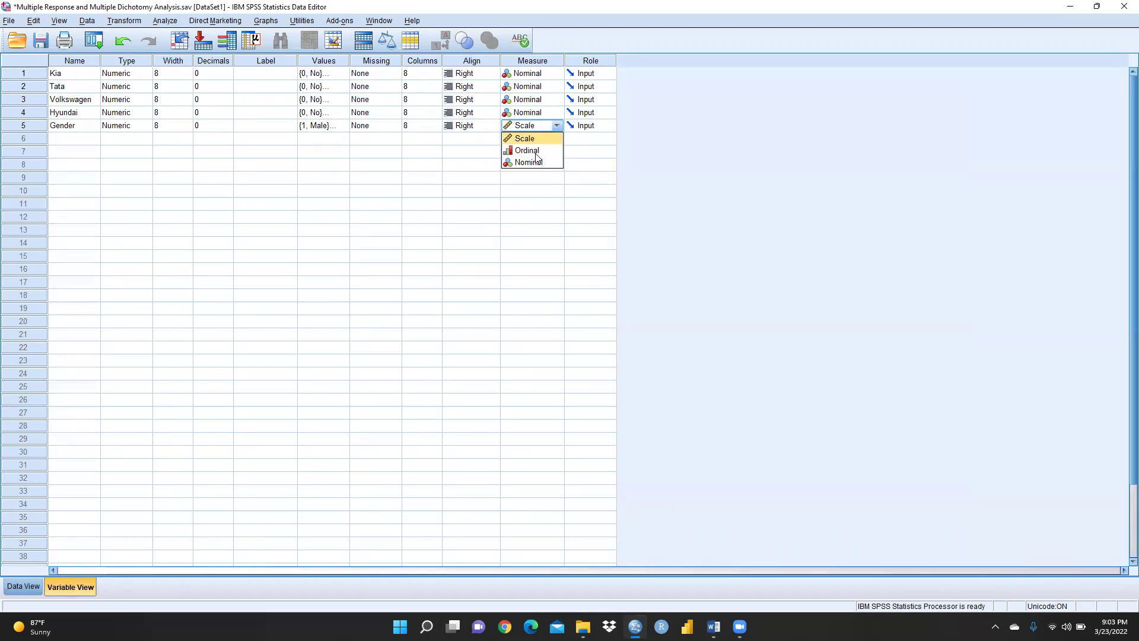
left_click(537, 162)
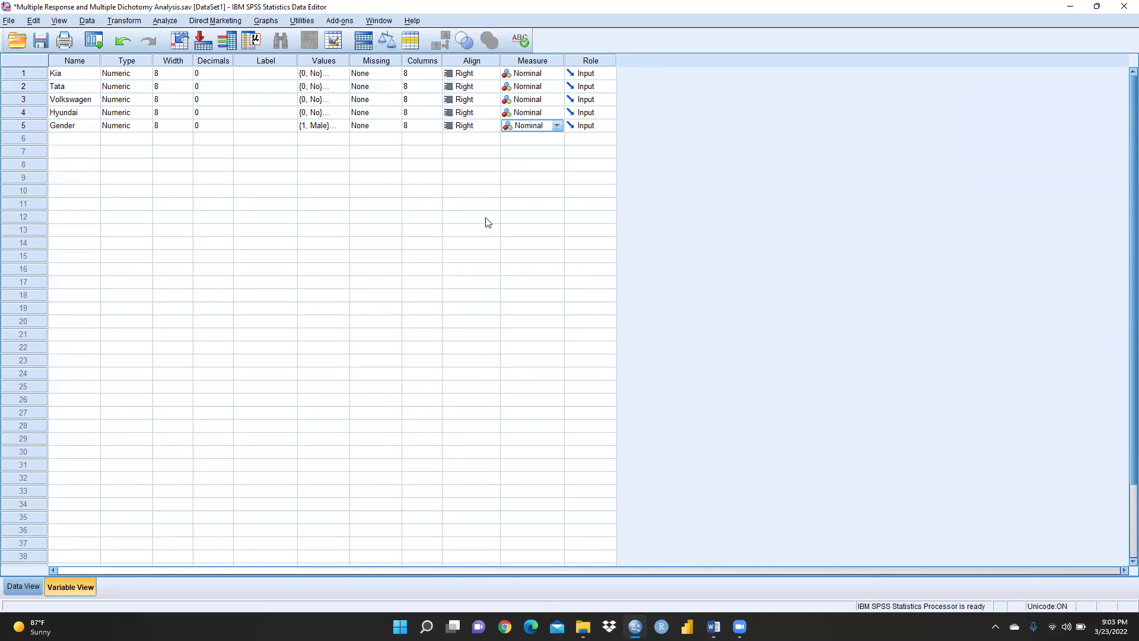
Set up a descriptive Frequencies analysis with Kia, Tata, Volkswagen and Hyundai as its variables.
left_click(32, 586)
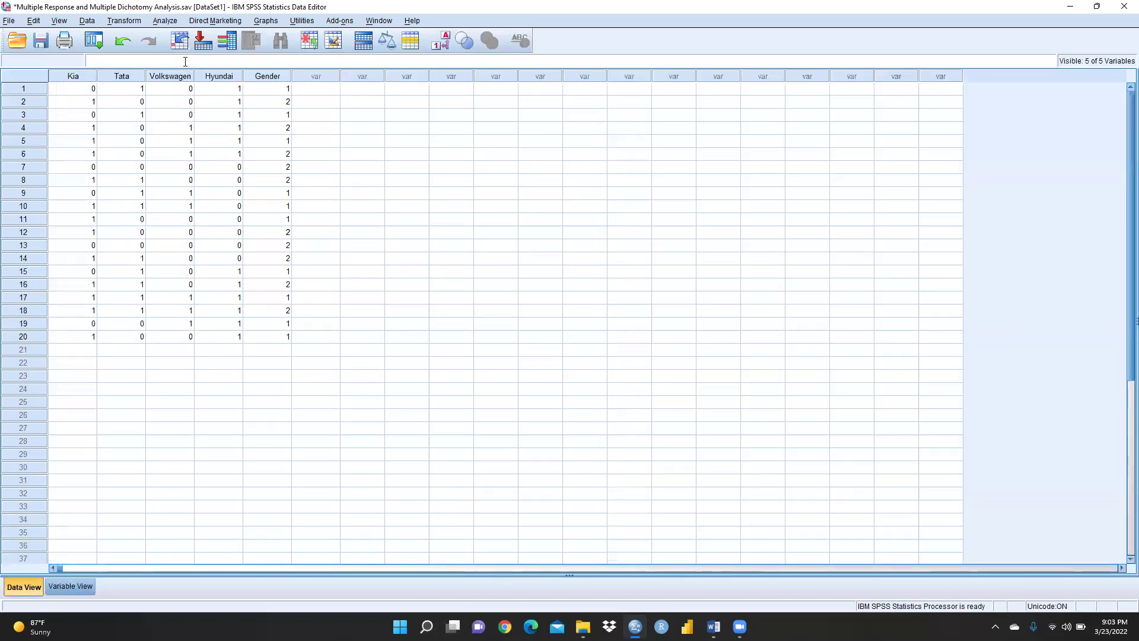
left_click(167, 22)
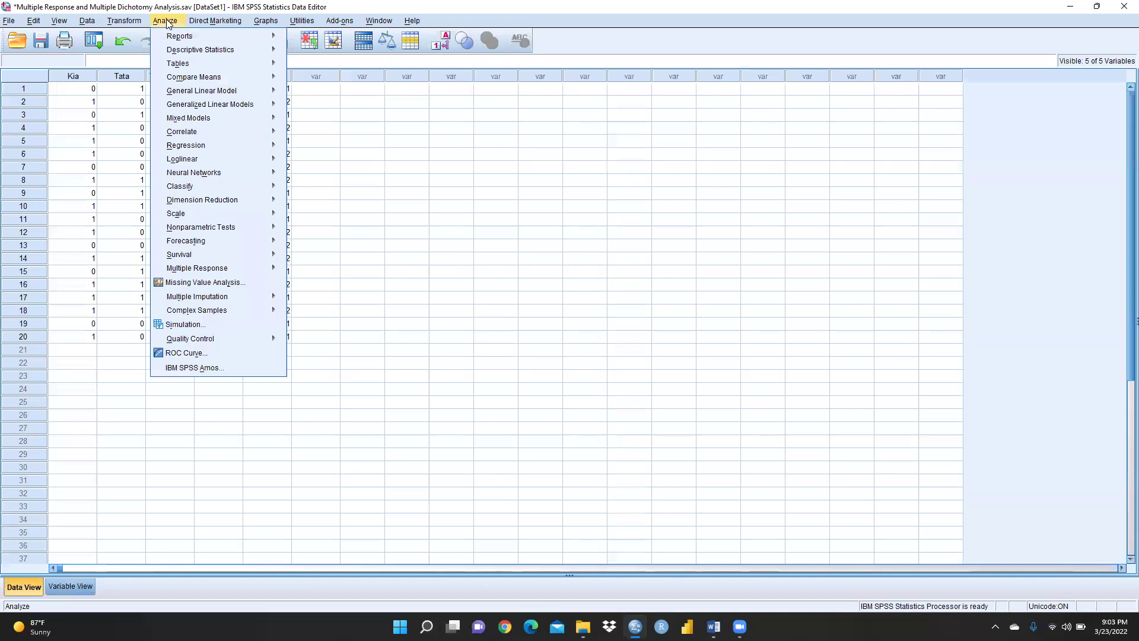
mouse_move(221, 51)
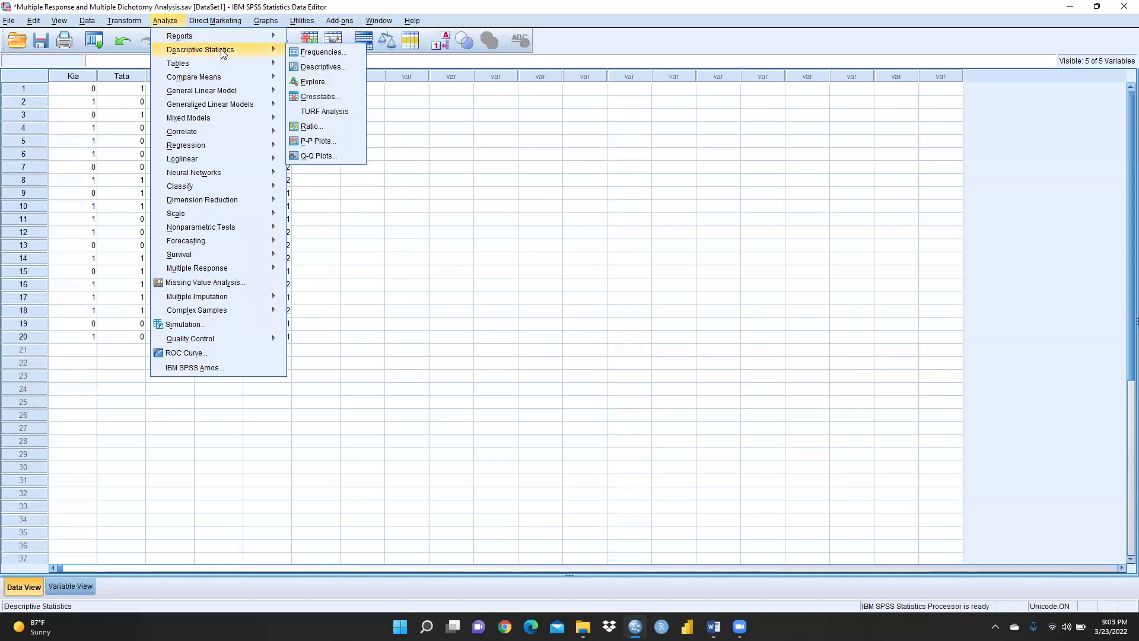
left_click(311, 53)
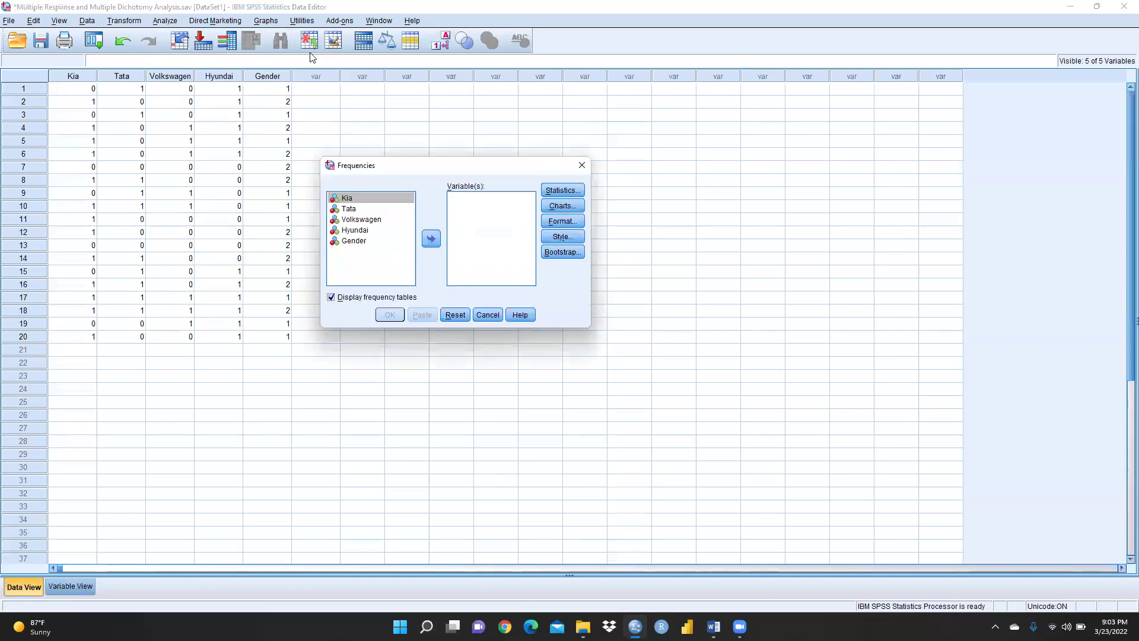
left_click(350, 209)
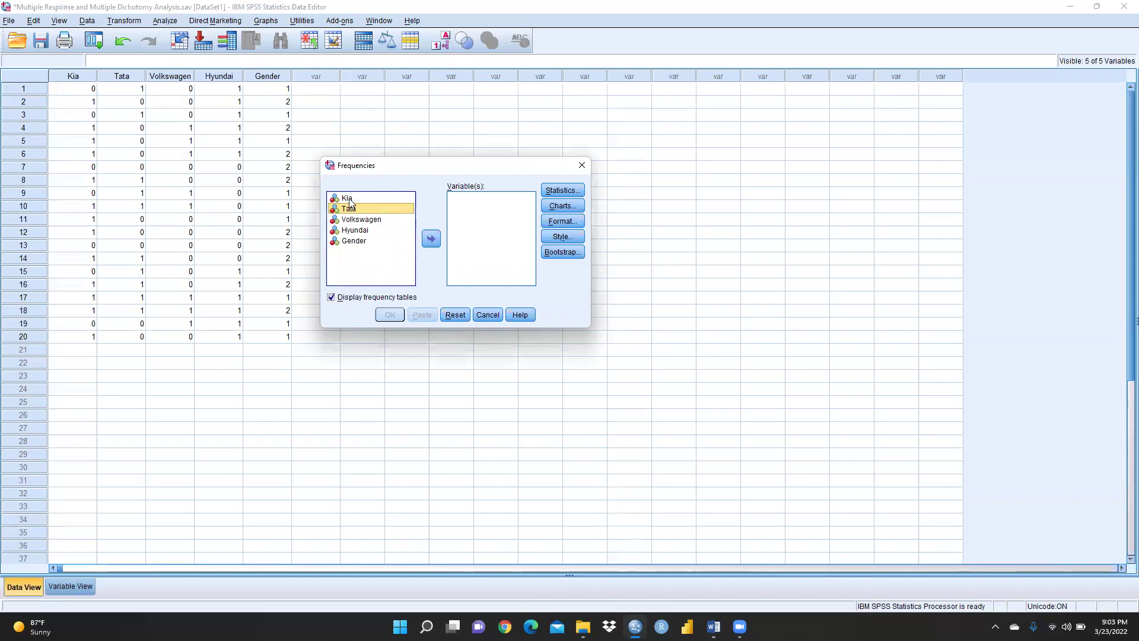
left_click(349, 200)
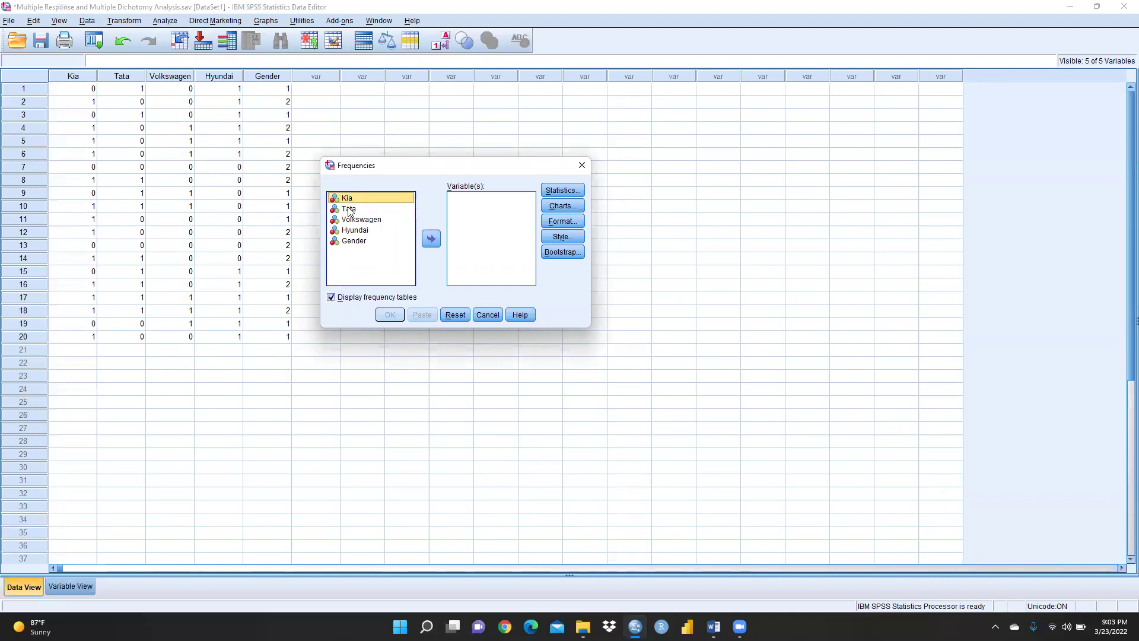
left_click(350, 209, "shift")
left_click(355, 220, "shift")
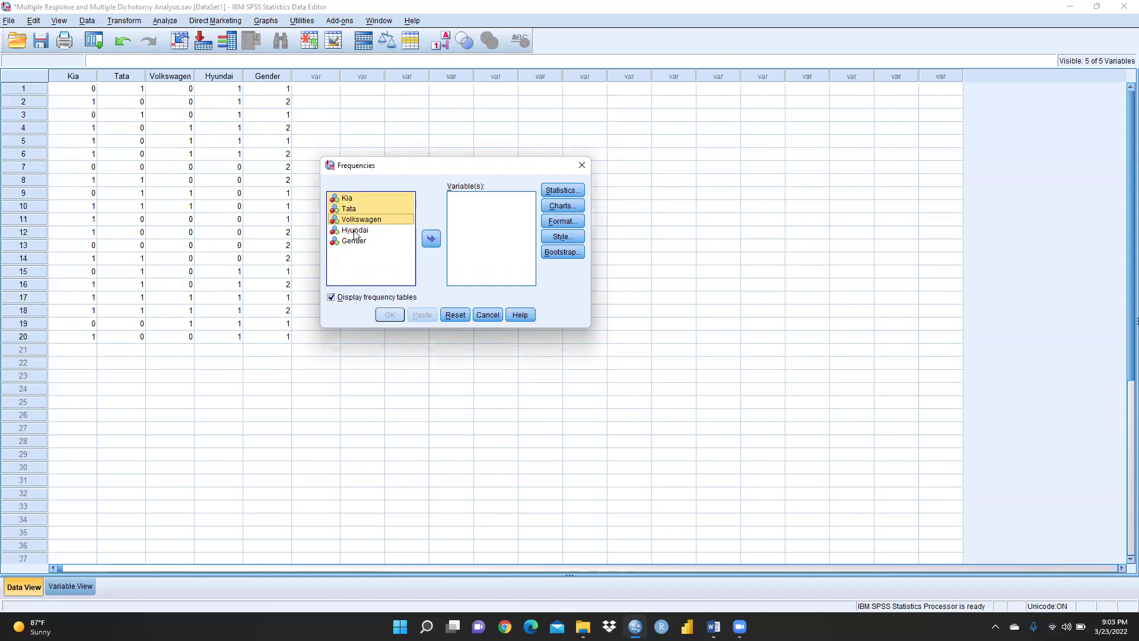
left_click(355, 231, "shift")
left_click(430, 239)
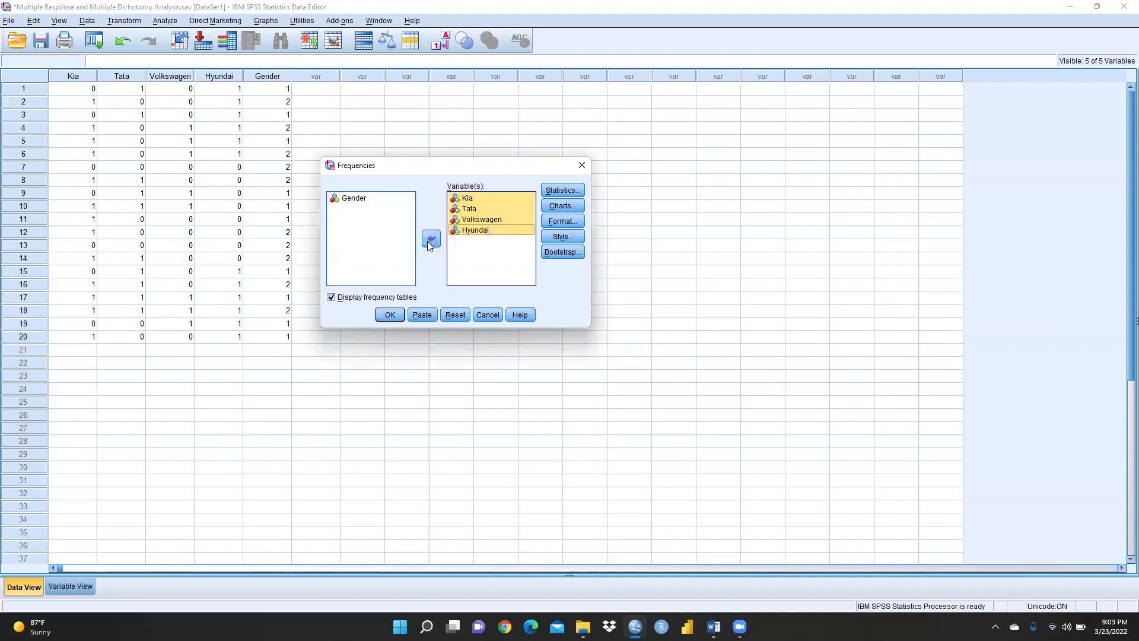
Check the optional statistics without selecting any, and run the Frequencies analysis for the four car brands.
left_click(557, 191)
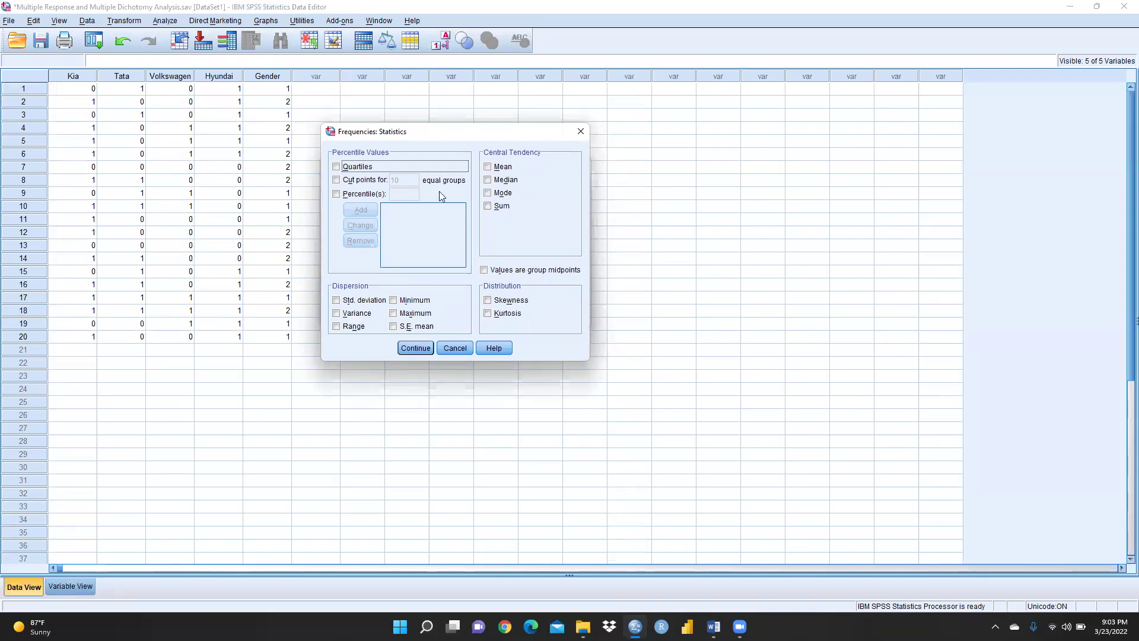
left_click(579, 131)
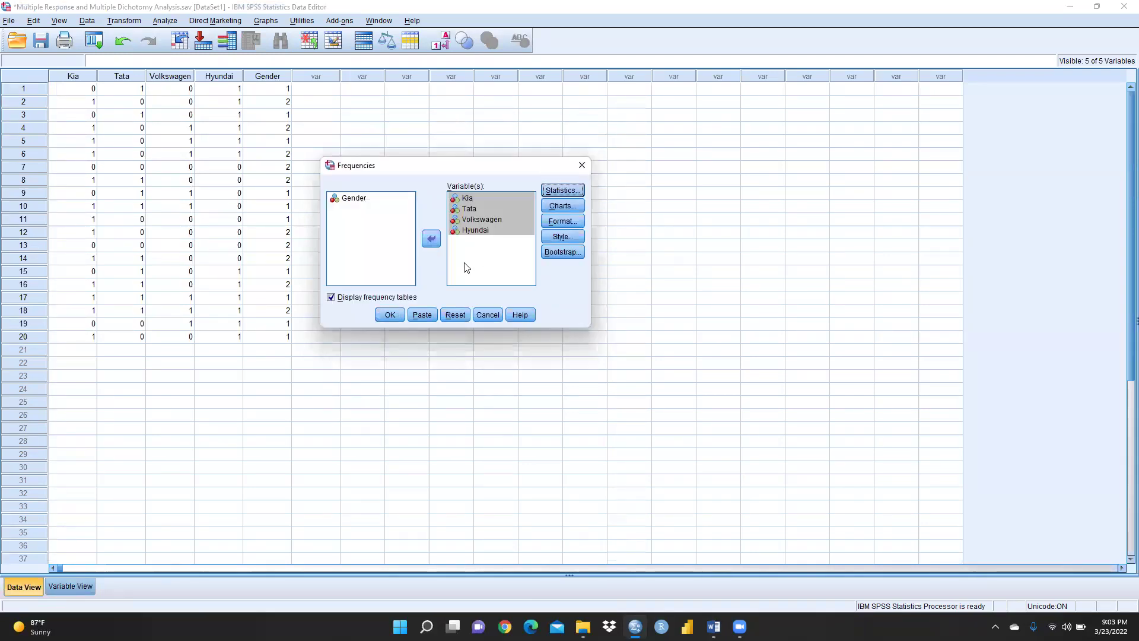
left_click(389, 315)
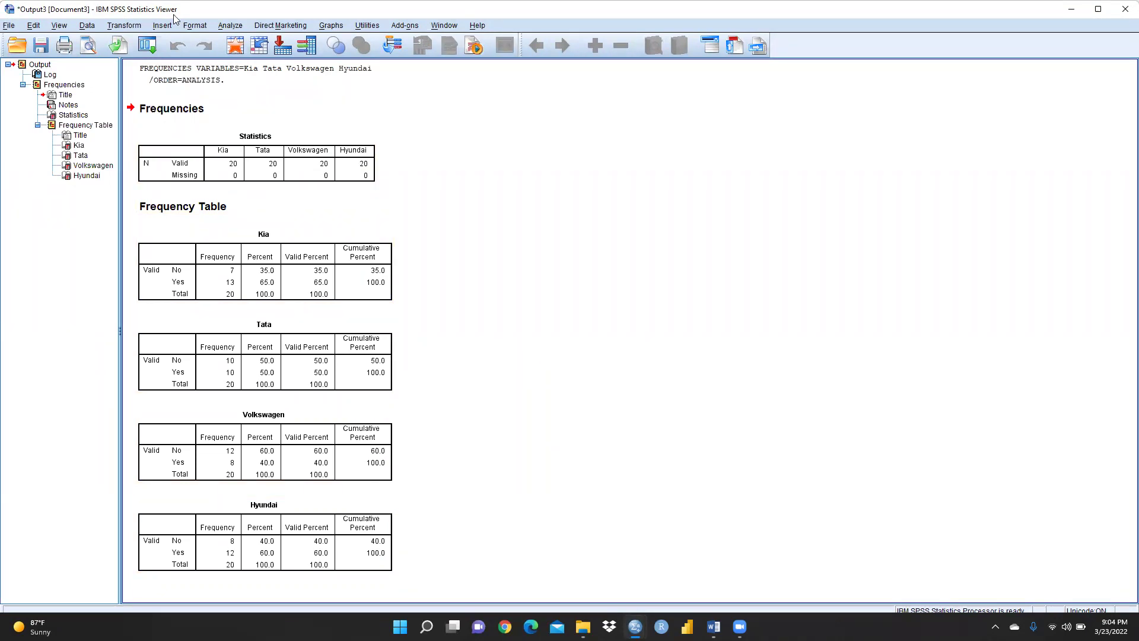
Start a new multiple response set definition containing the variables Kia, Tata, Volkswagen and Hyundai.
left_click(227, 30)
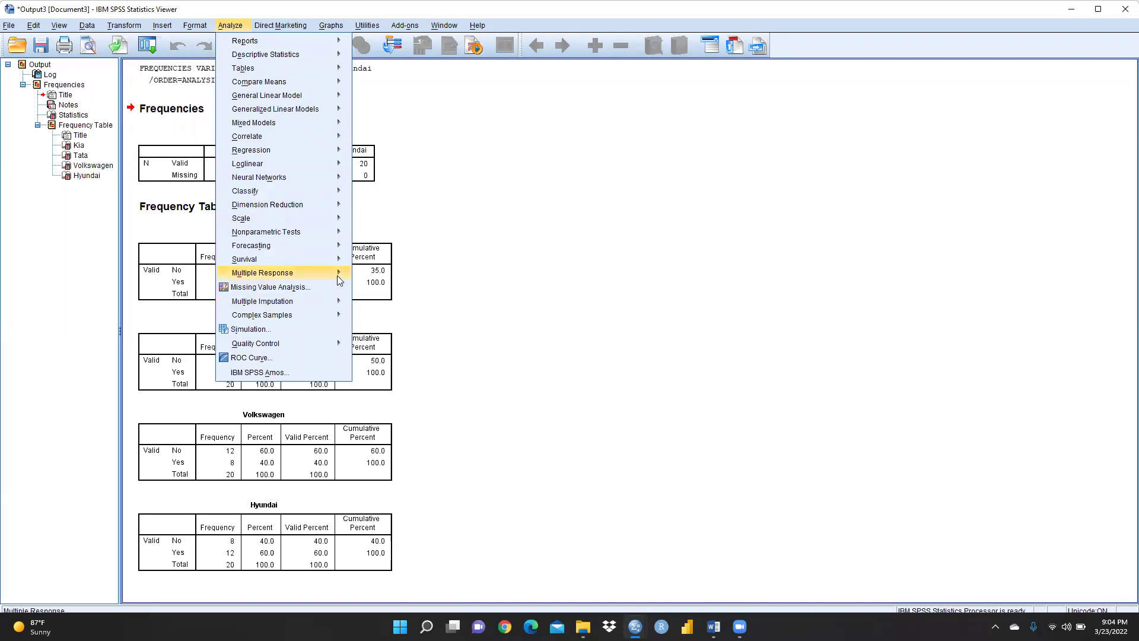
mouse_move(340, 279)
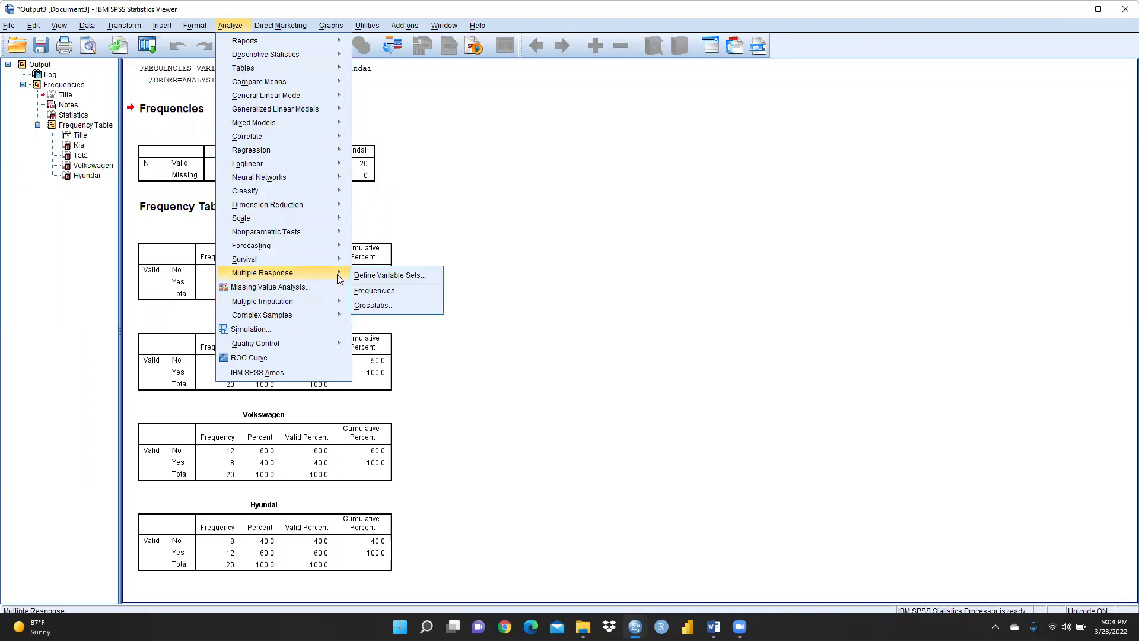
left_click(372, 274)
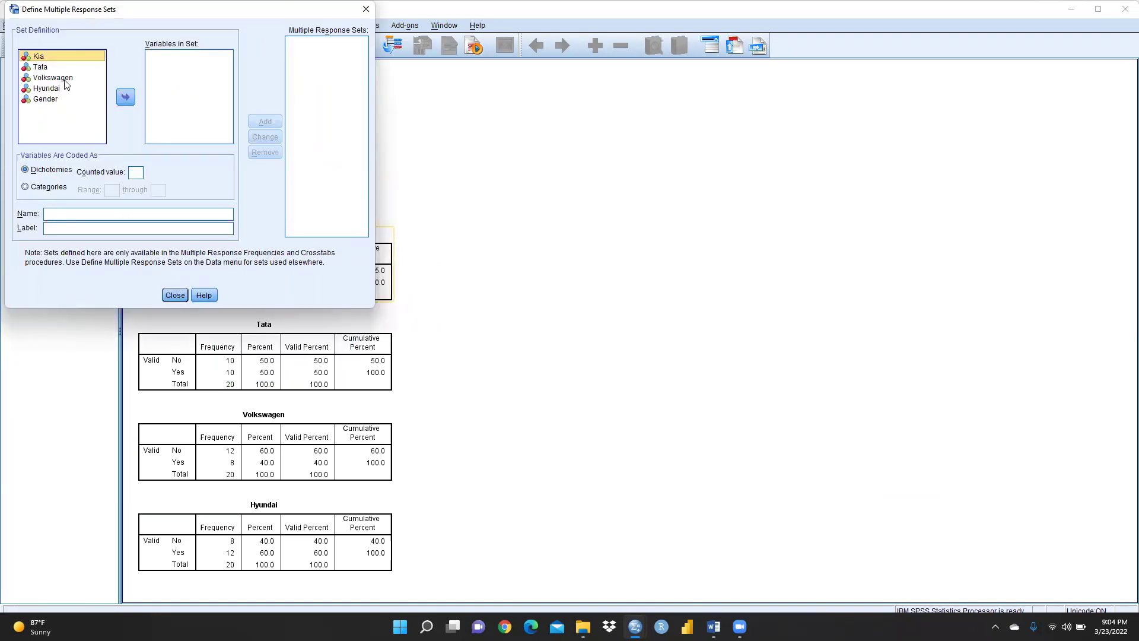
left_click(47, 67)
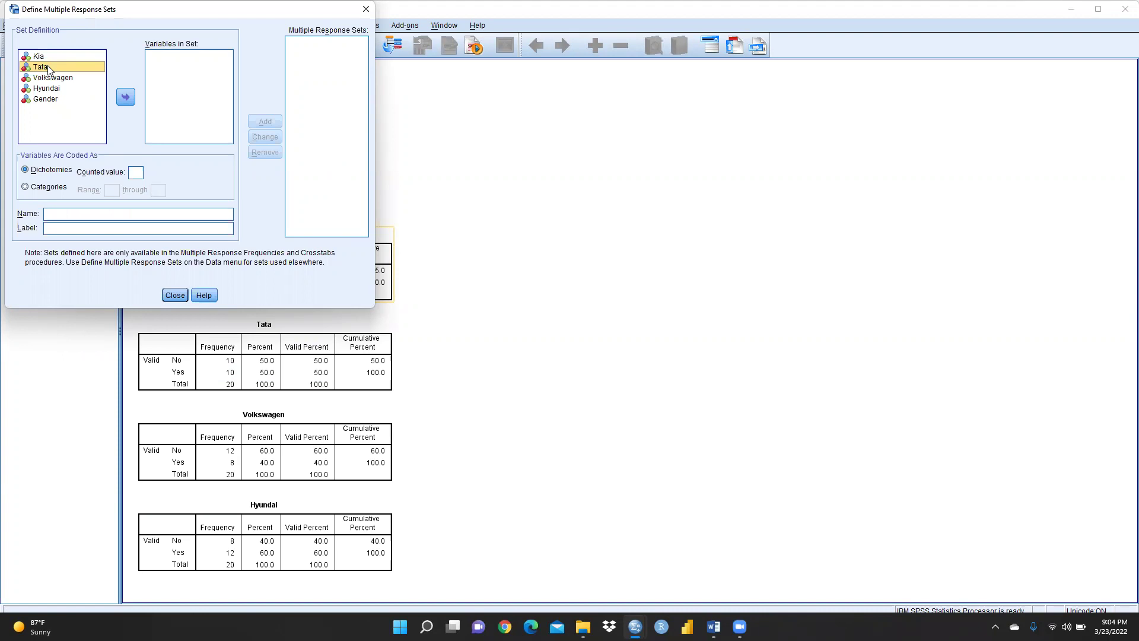
left_click(49, 55)
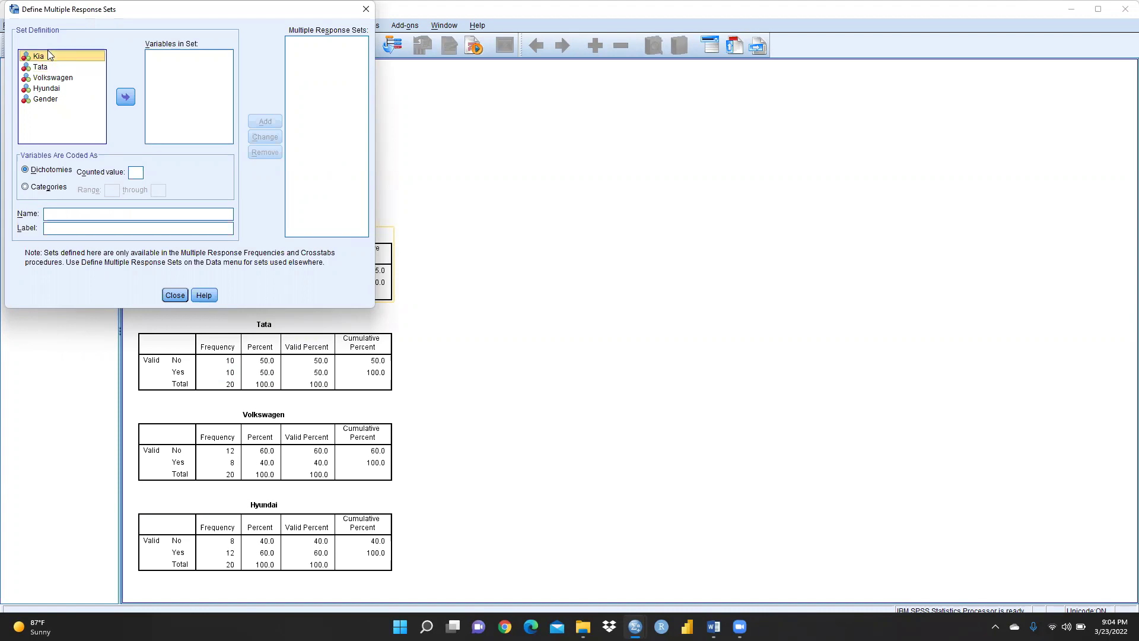
left_click(42, 68, "ctrl")
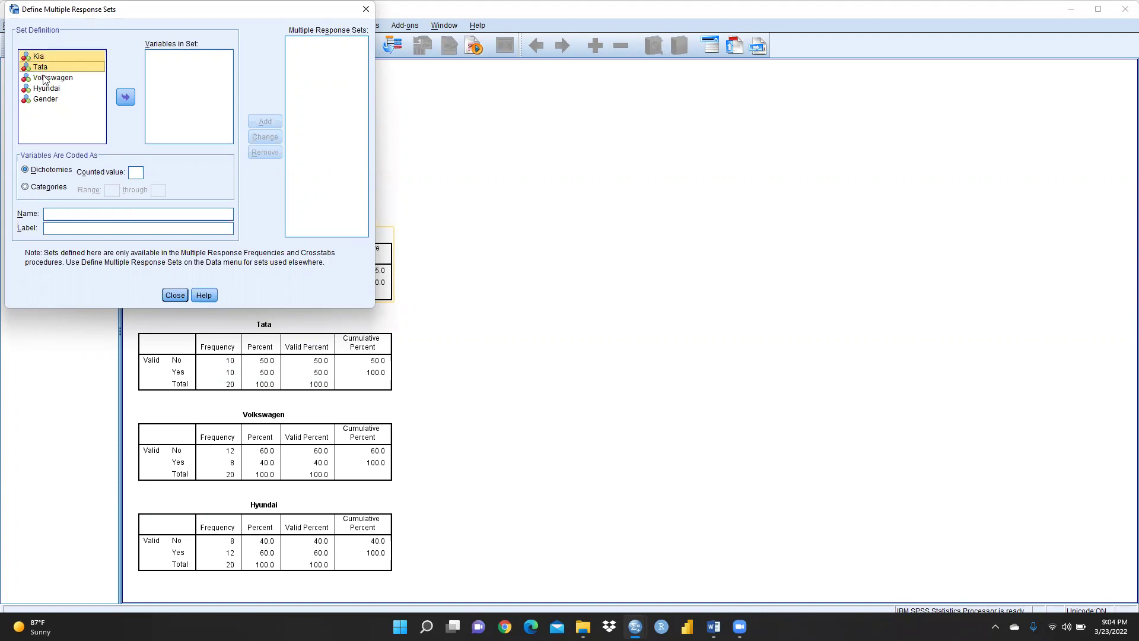
left_click(49, 78, "ctrl")
left_click(46, 89, "ctrl")
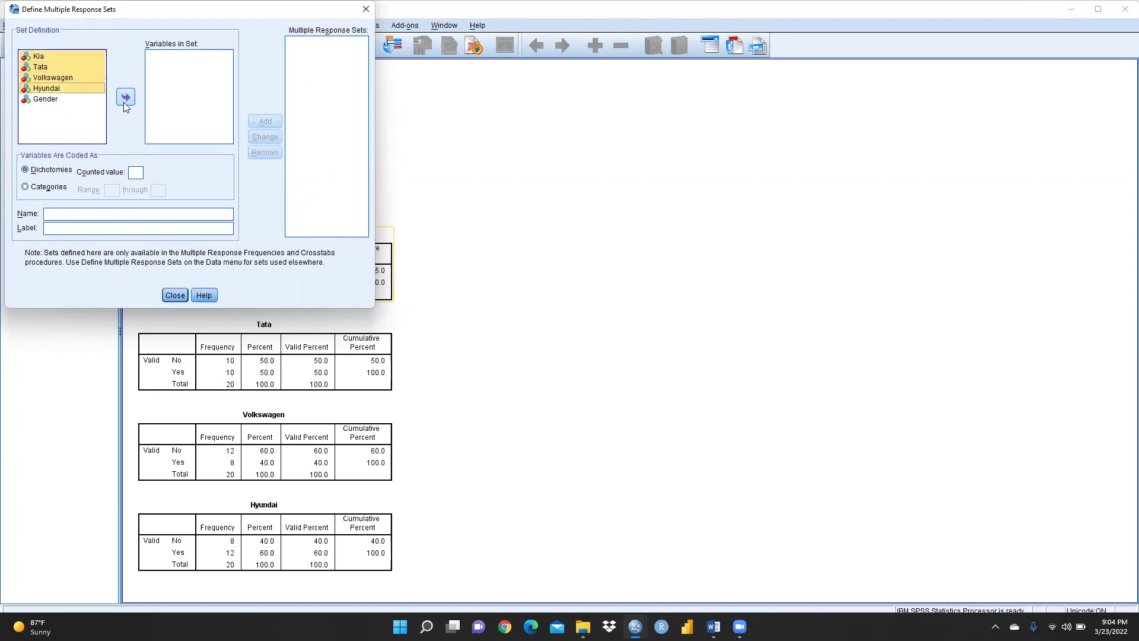
left_click(126, 98)
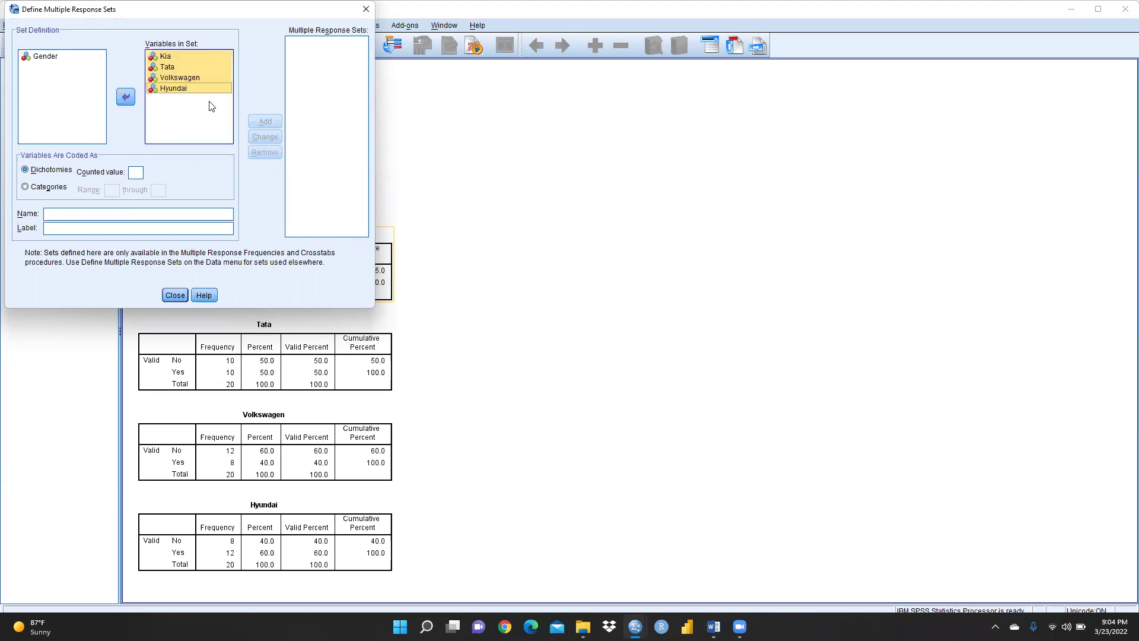
Define the set as dichotomies with counted value 1, name Fourwheeler and label Preference, and add it to the multiple response sets.
left_click(136, 172)
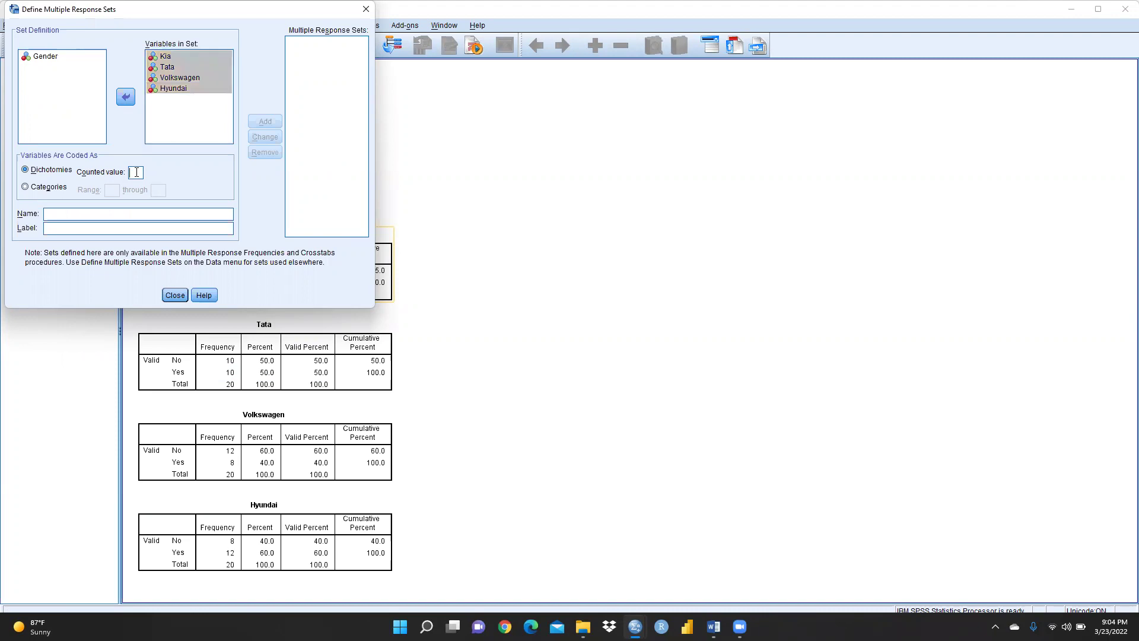
type("1")
left_click(80, 215)
type("Fourwheeler")
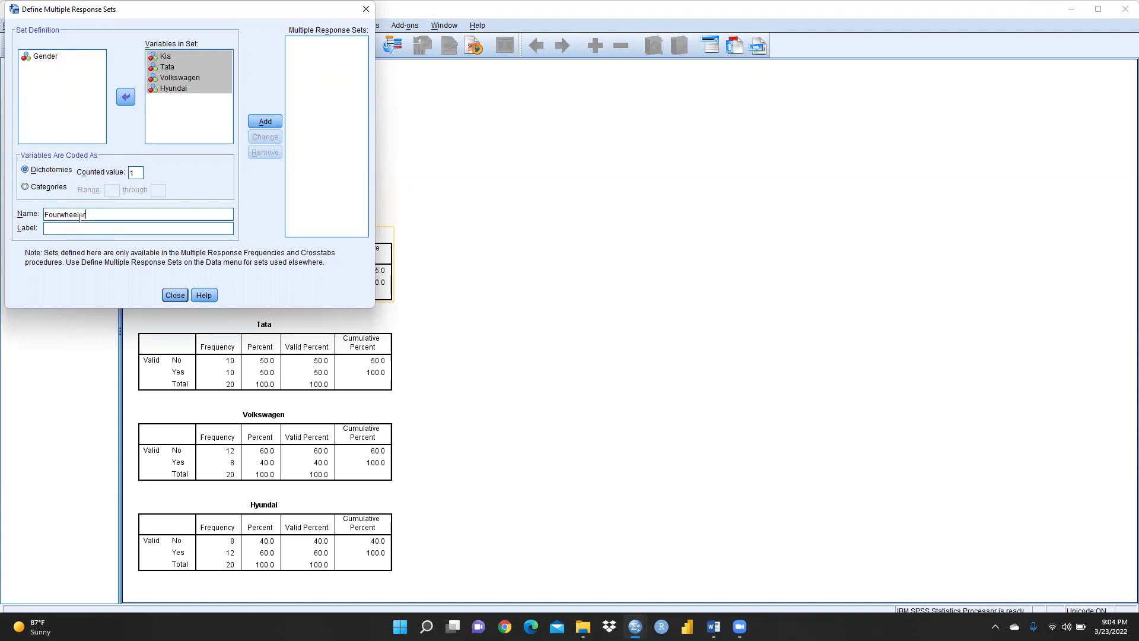
left_click(78, 232)
type("Preference")
left_click(265, 121)
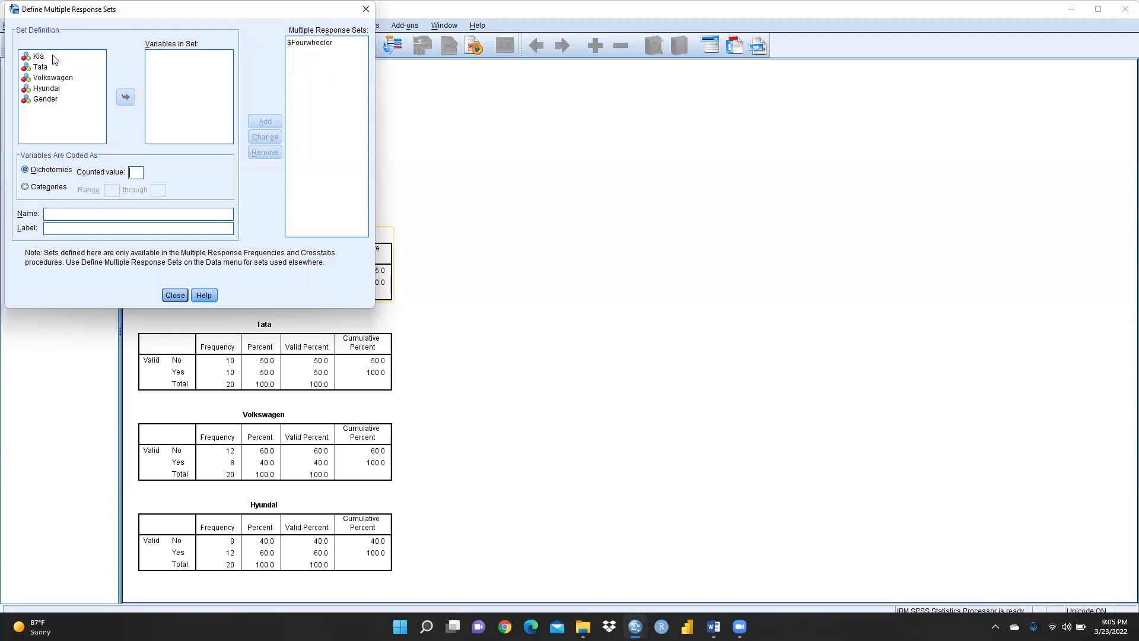
left_click(175, 295)
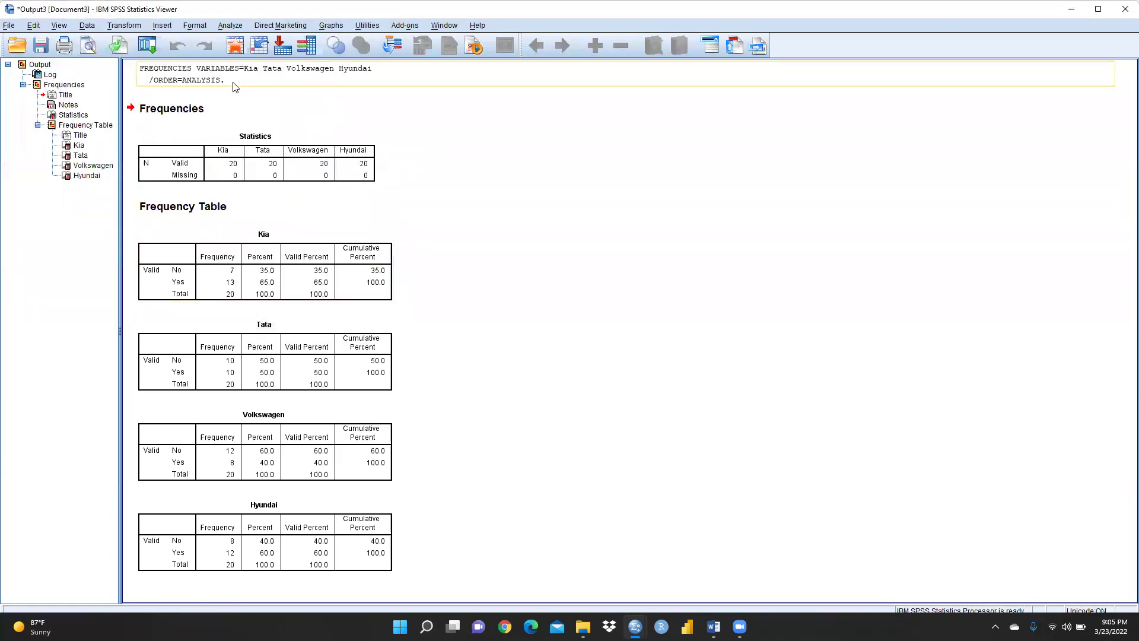
Run a Multiple Response Frequencies analysis on the $Fourwheeler set.
left_click(241, 23)
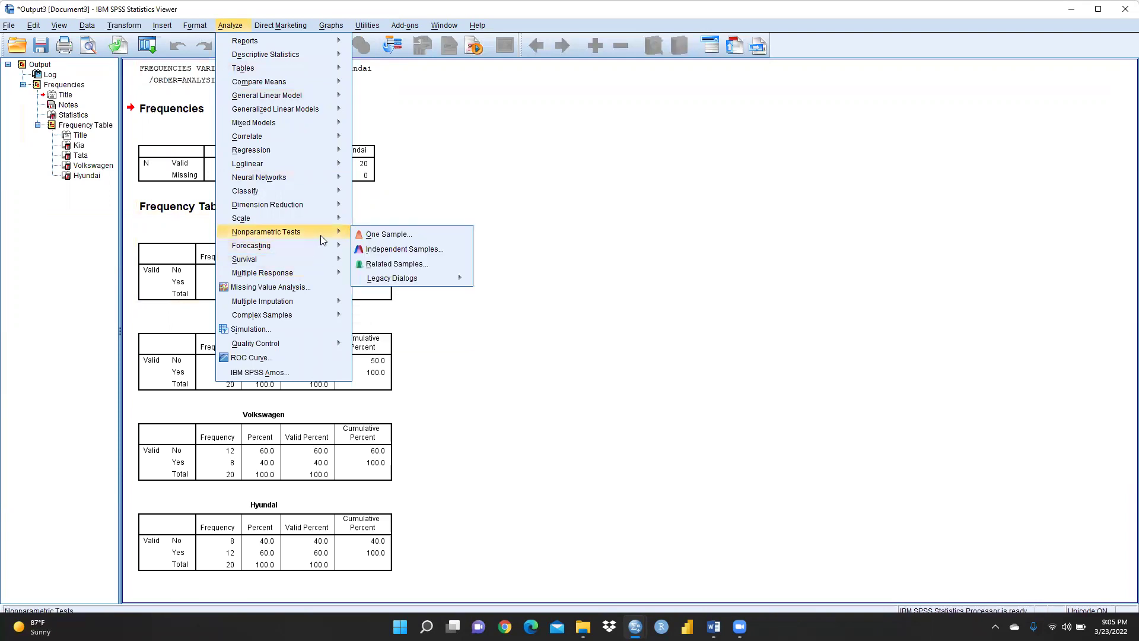
mouse_move(348, 278)
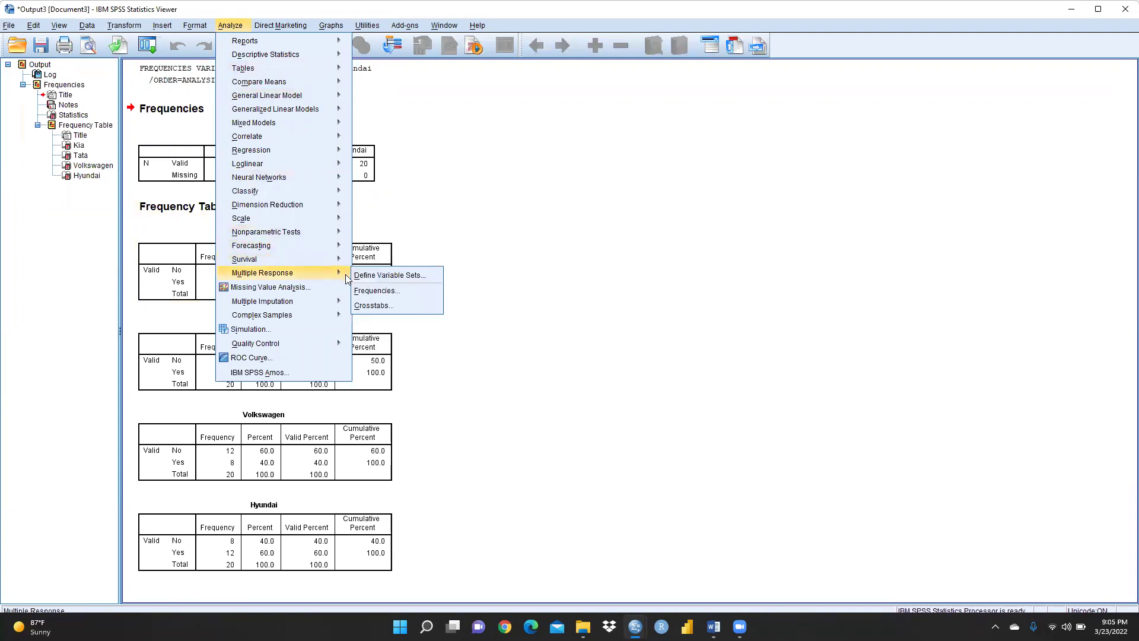
left_click(380, 295)
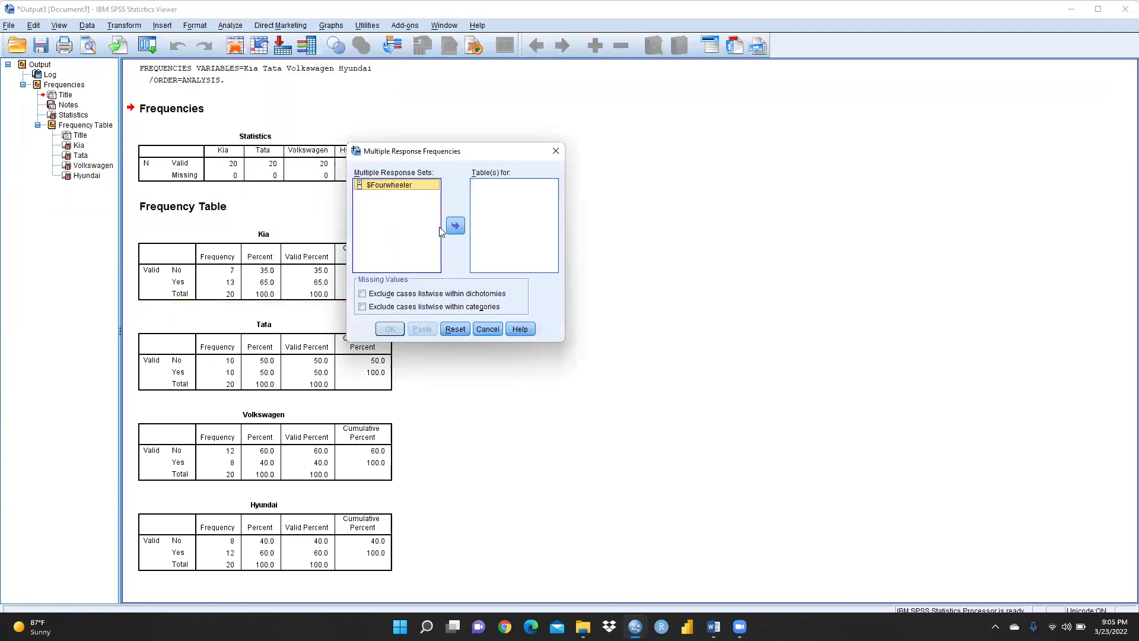
left_click(455, 227)
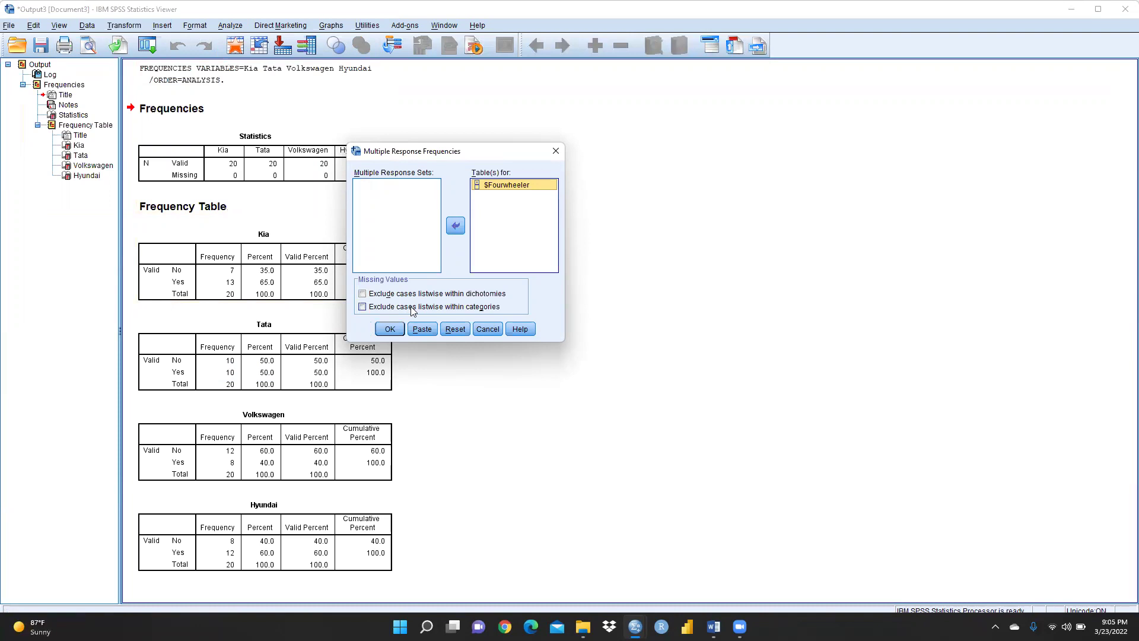
left_click(390, 329)
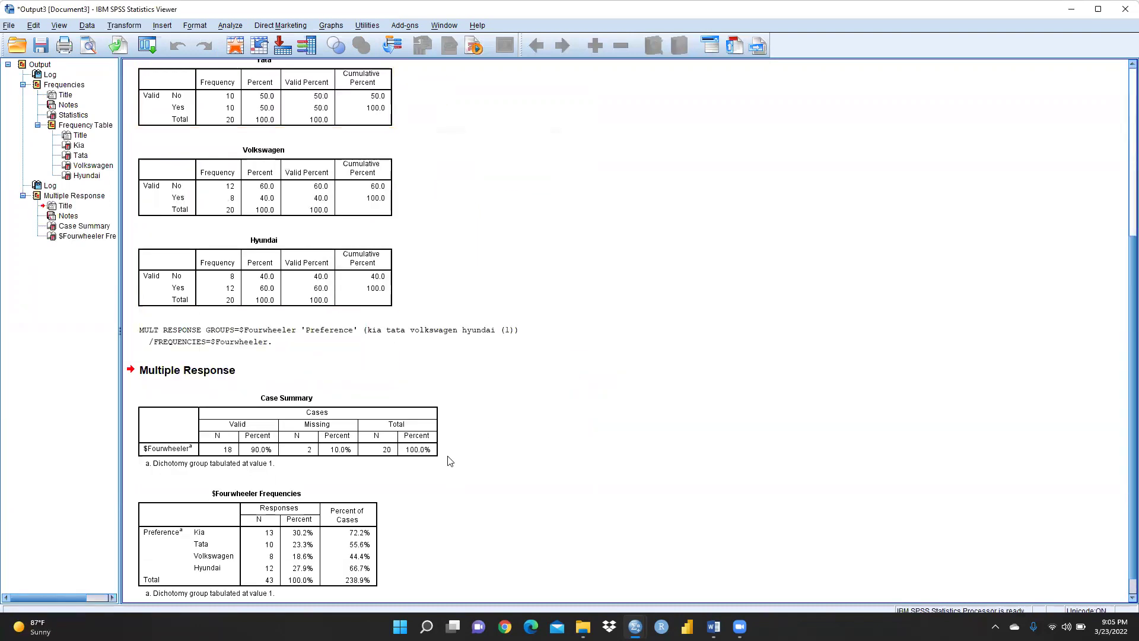
Copy the $Fourwheeler Frequencies table and paste it into the Word document below the list of car brands.
right_click(338, 528)
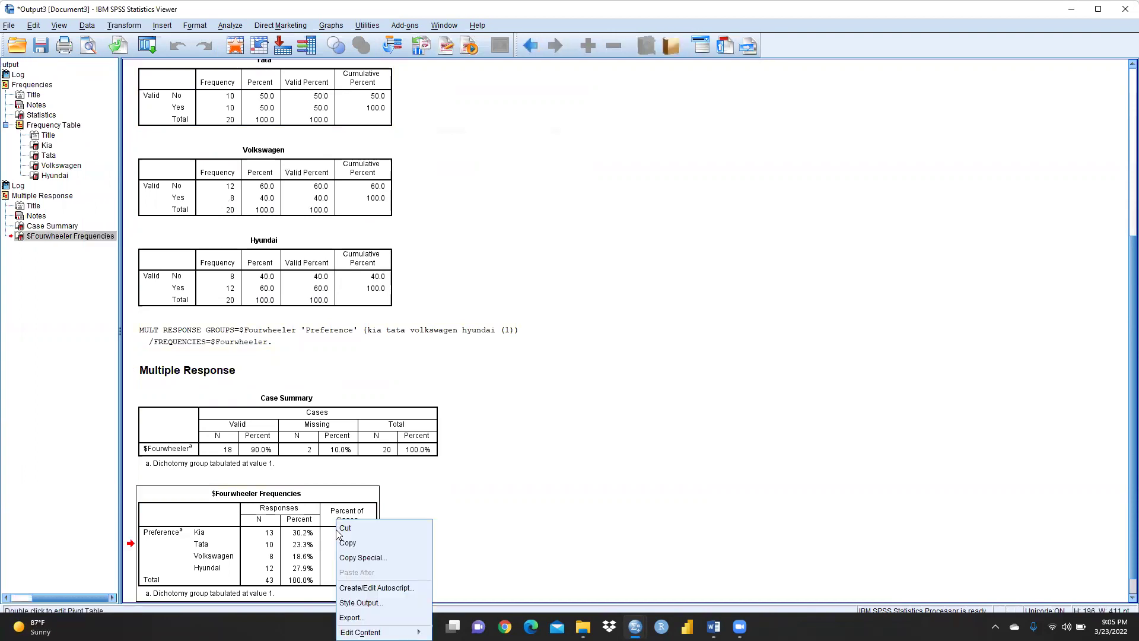
left_click(348, 542)
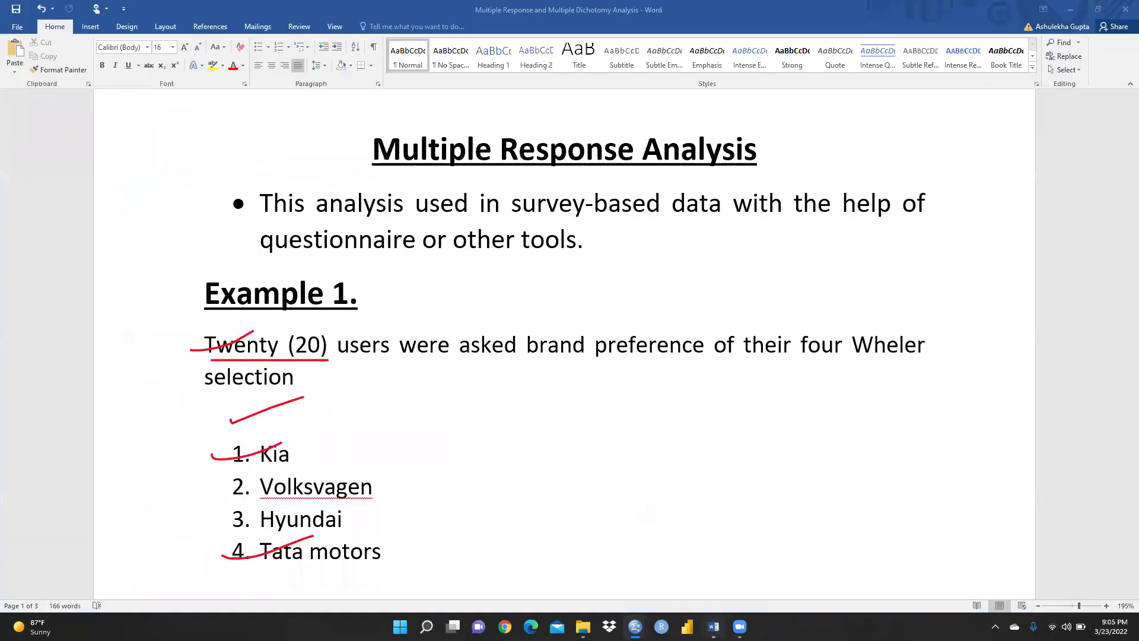
left_click(714, 627)
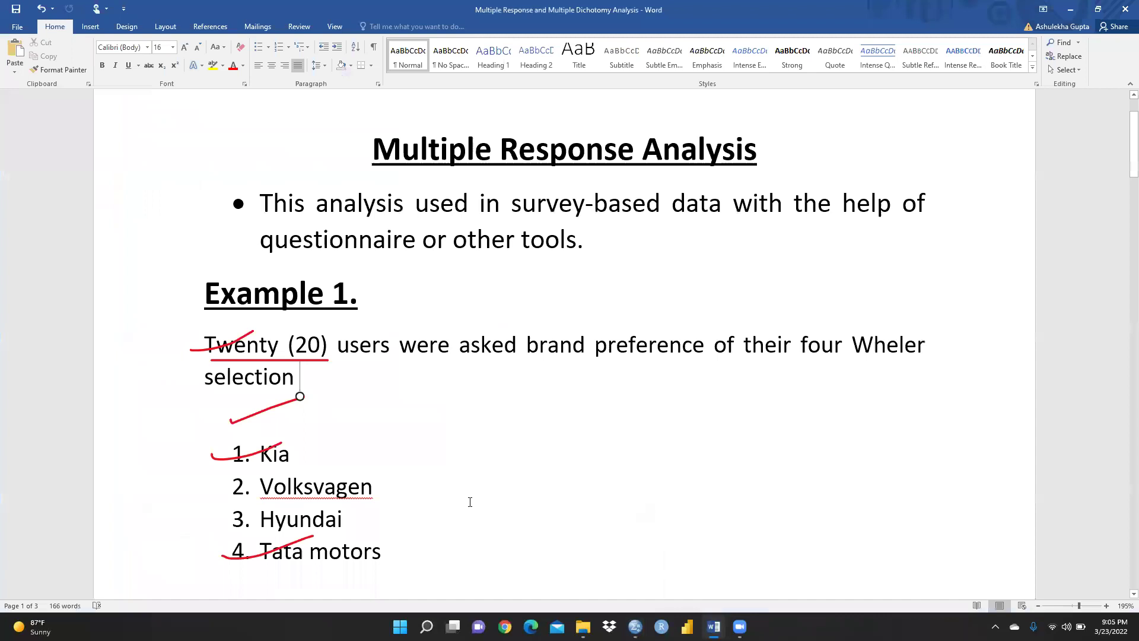
scroll(470, 502, "down", 5)
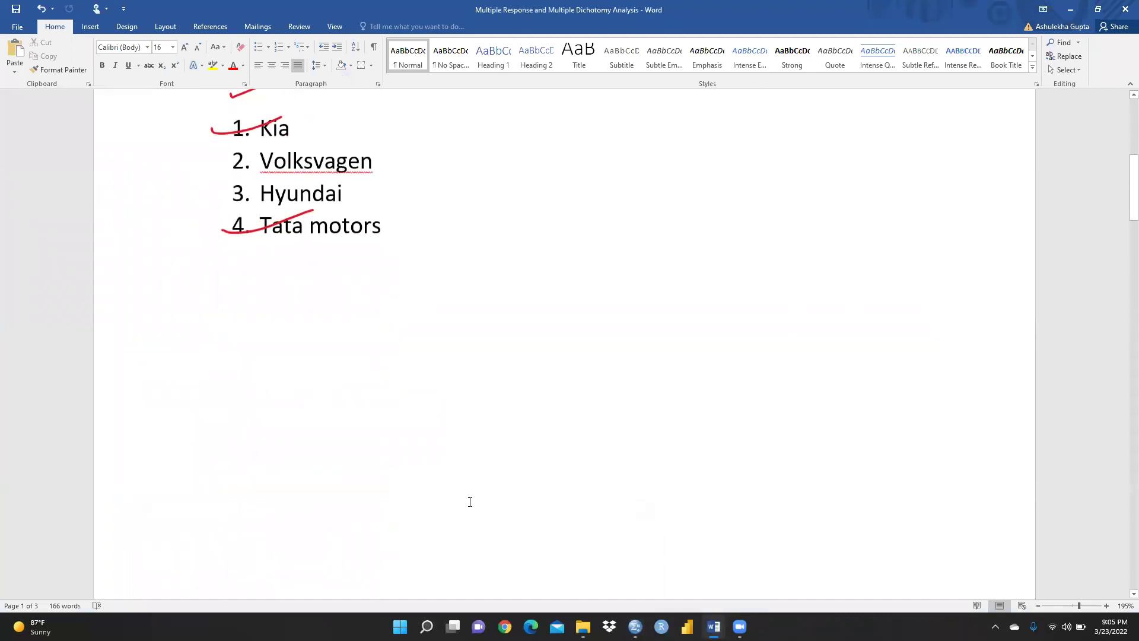
left_click(221, 372)
key("ctrl+v")
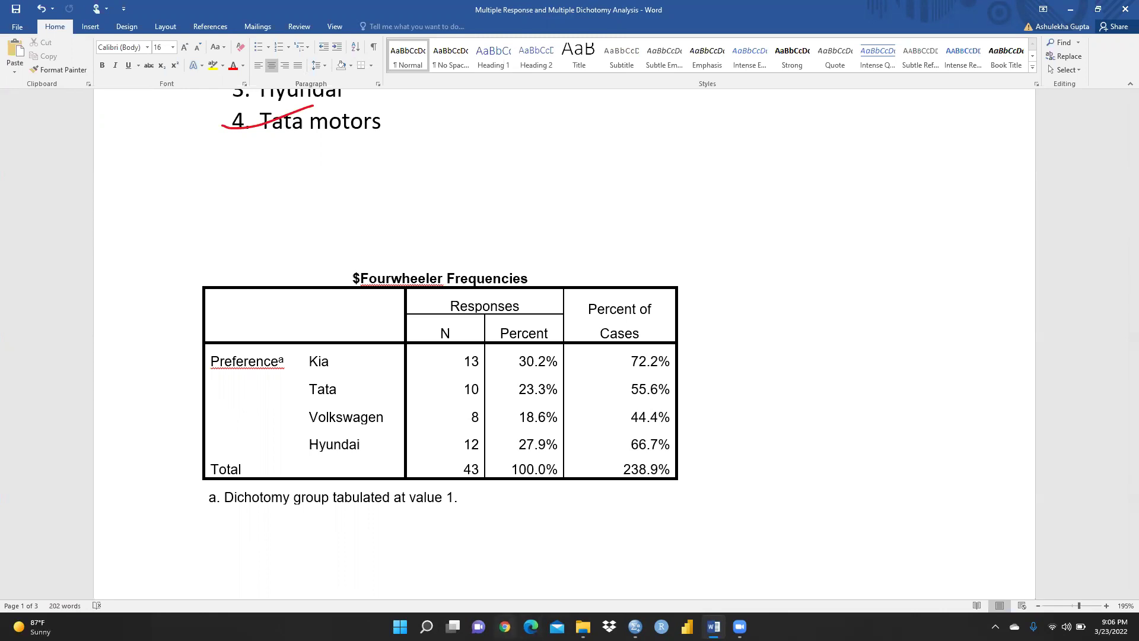
left_click(505, 626)
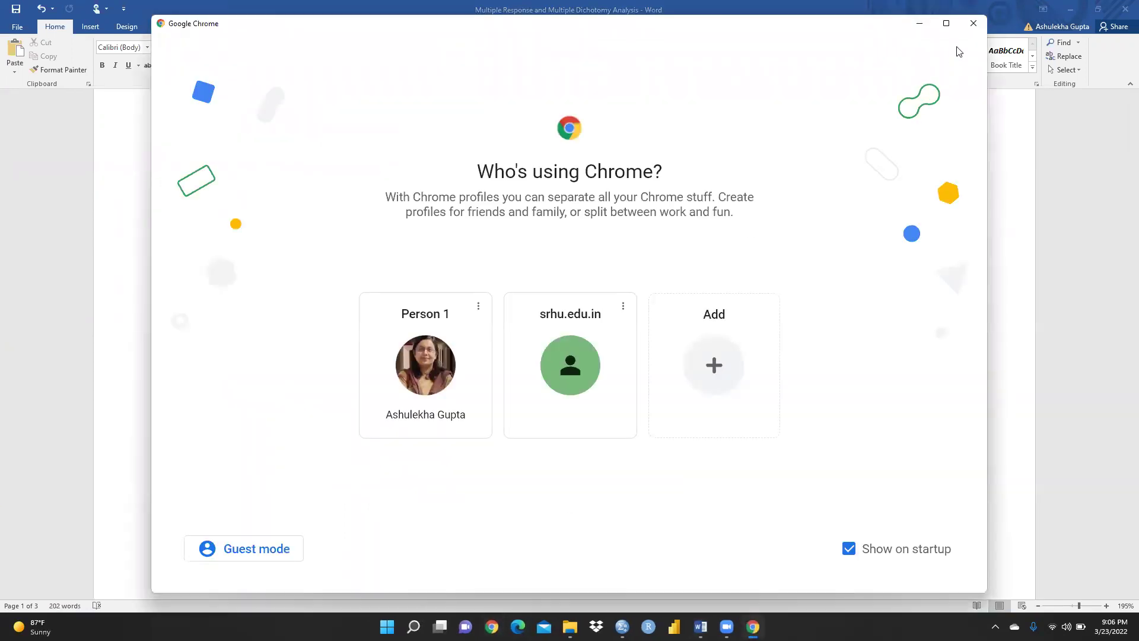
left_click(980, 22)
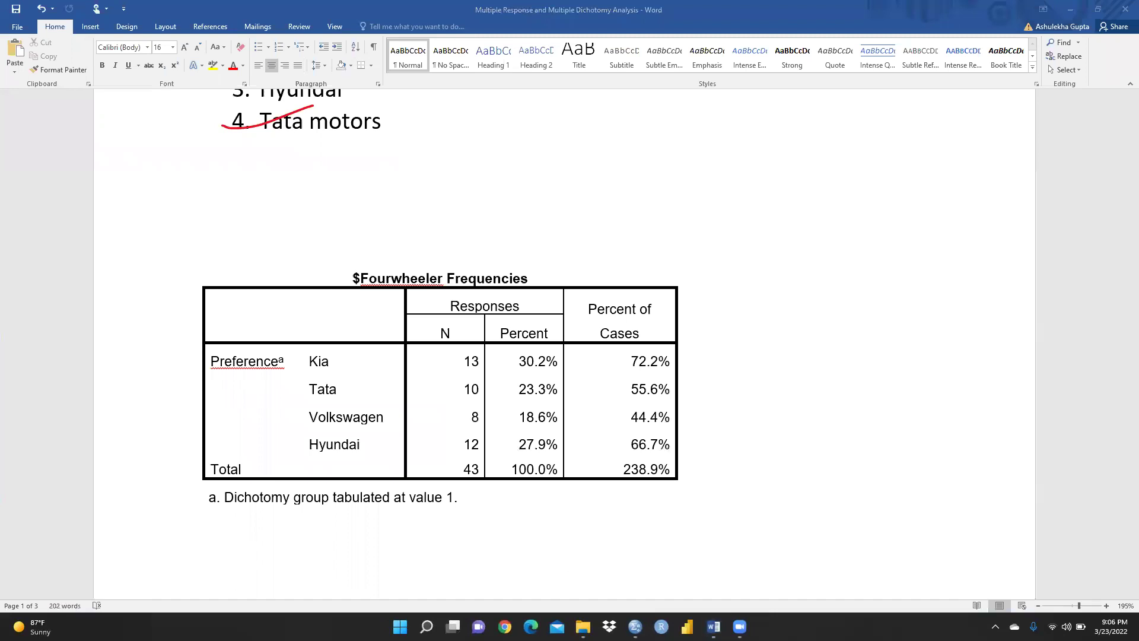
Switch back to SPSS to review the multiple response output, and display the case data in the Data Editor.
mouse_move(635, 626)
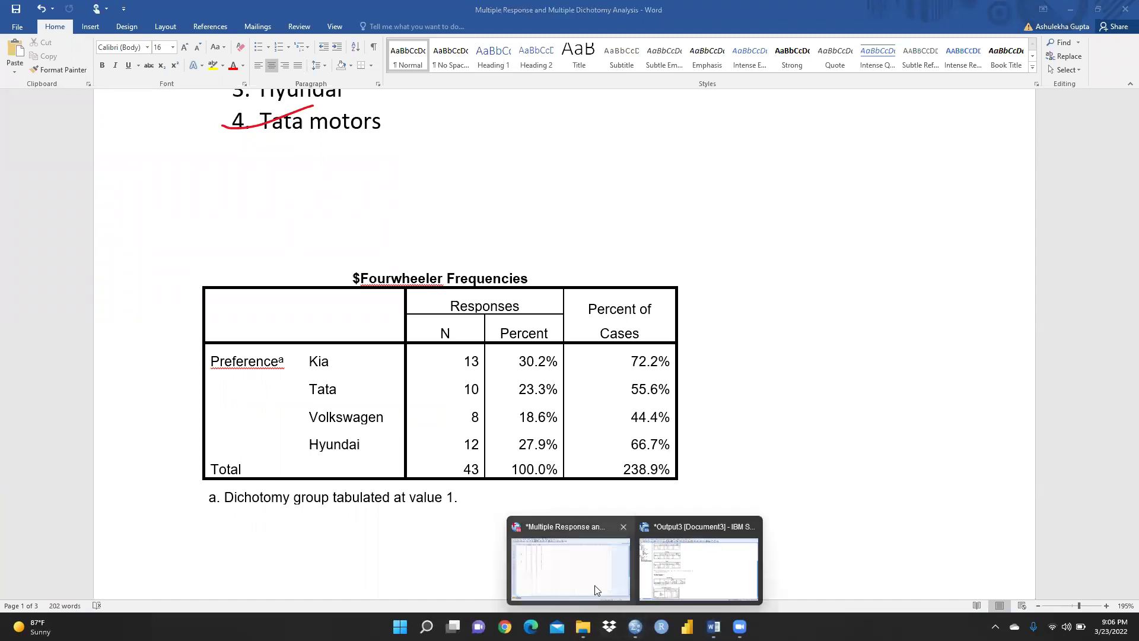
left_click(692, 570)
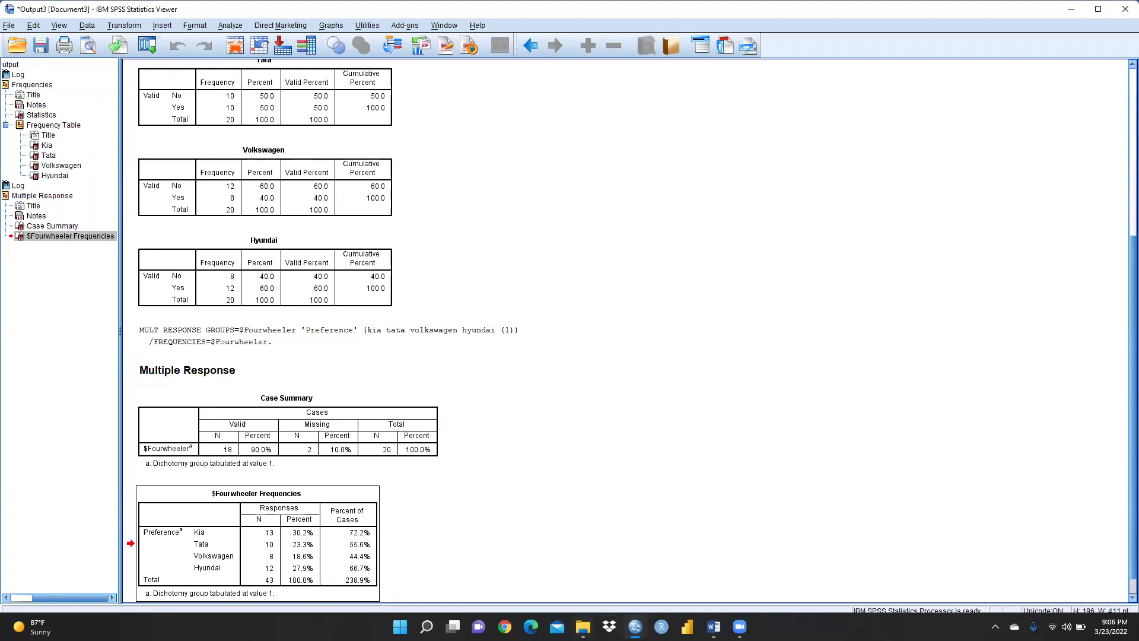
mouse_move(635, 627)
left_click(557, 583)
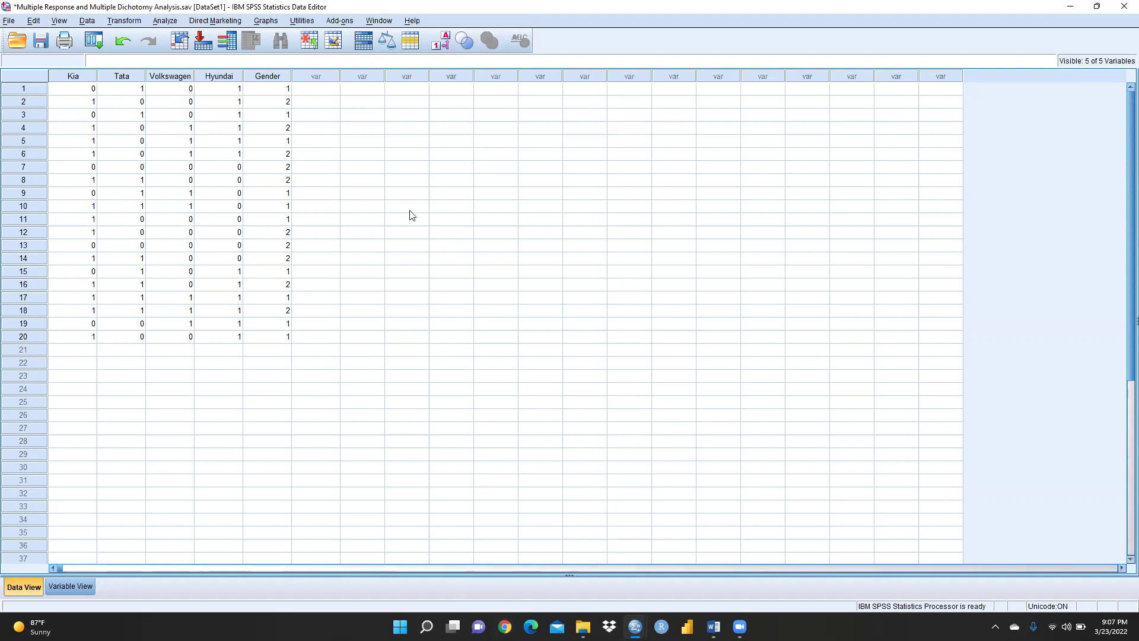
Start a Multiple Response Crosstabs analysis and assign the $Fourwheeler set to the rows.
left_click(171, 22)
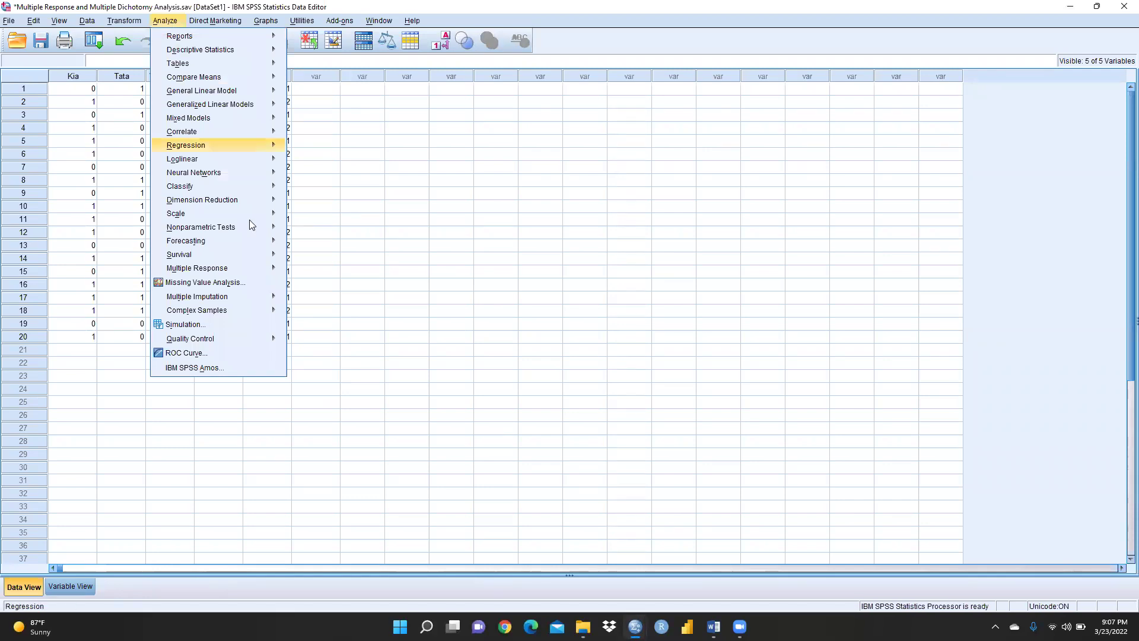
mouse_move(250, 228)
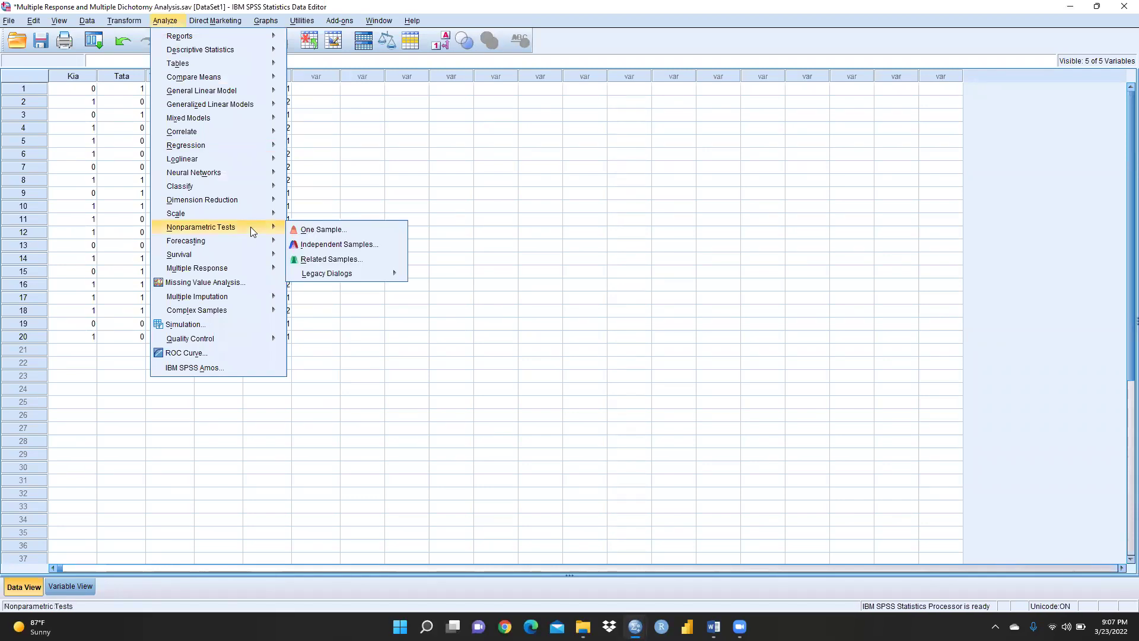
mouse_move(248, 268)
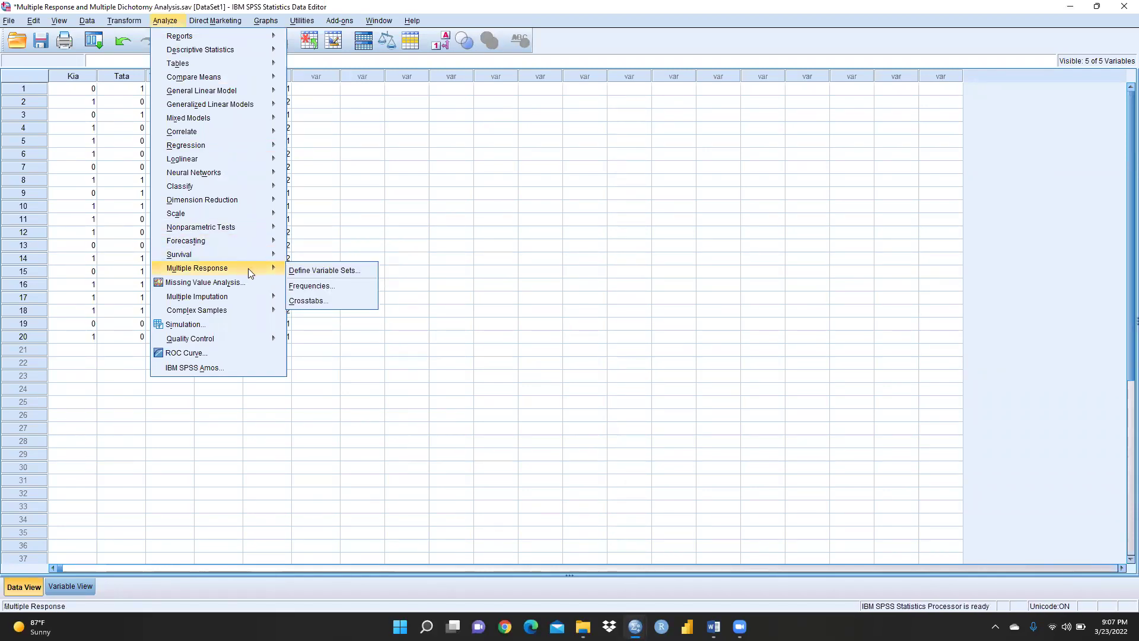
left_click(313, 301)
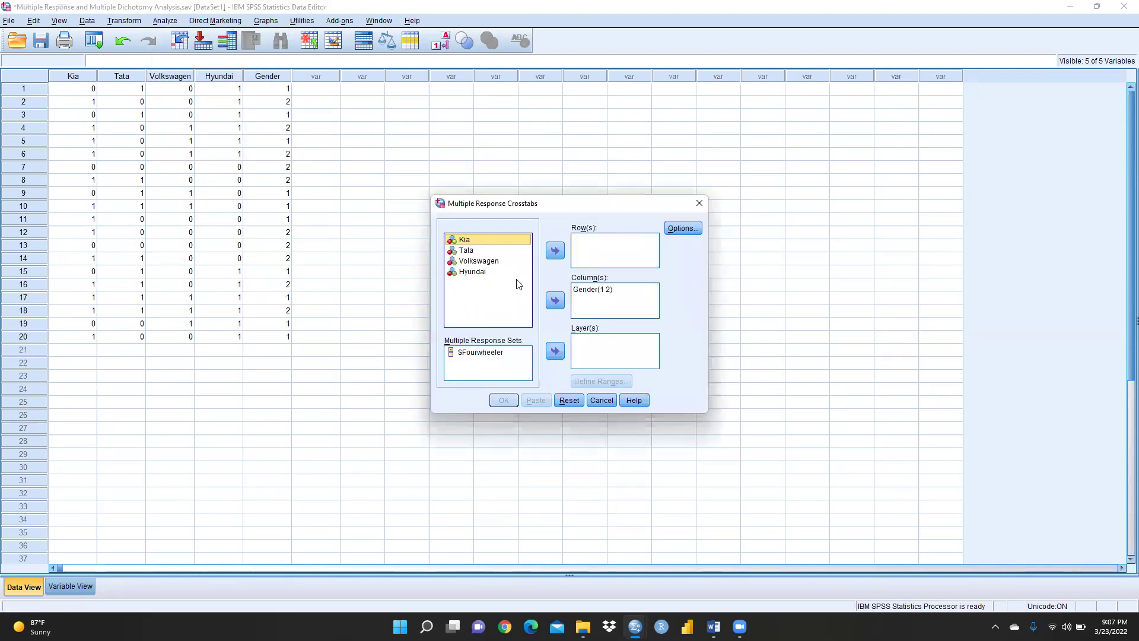
left_click(488, 354)
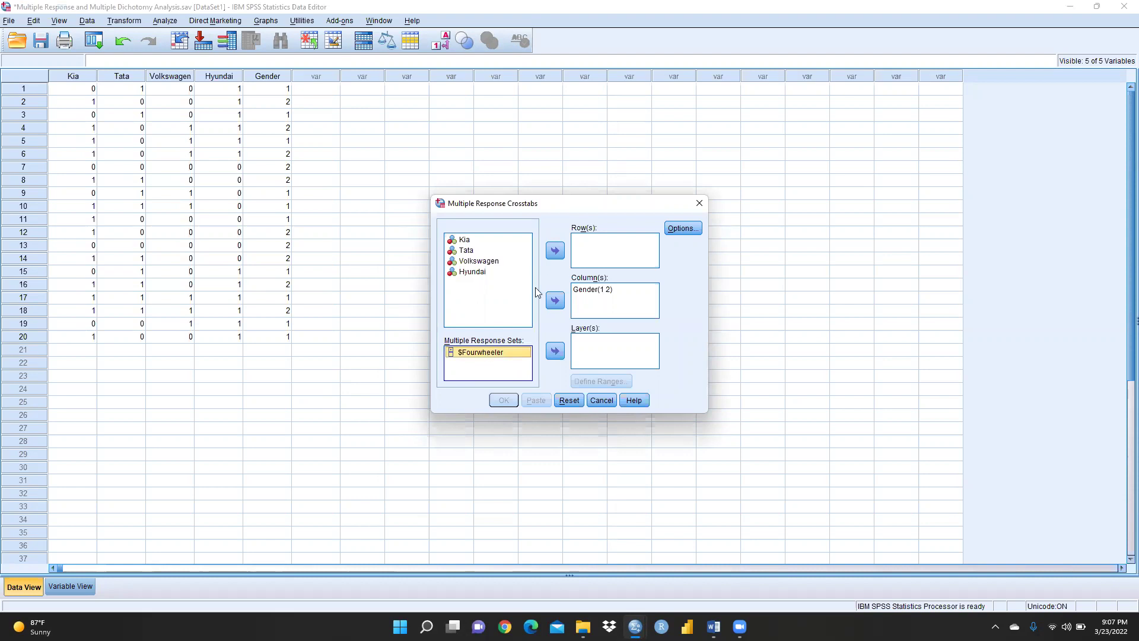
left_click(554, 250)
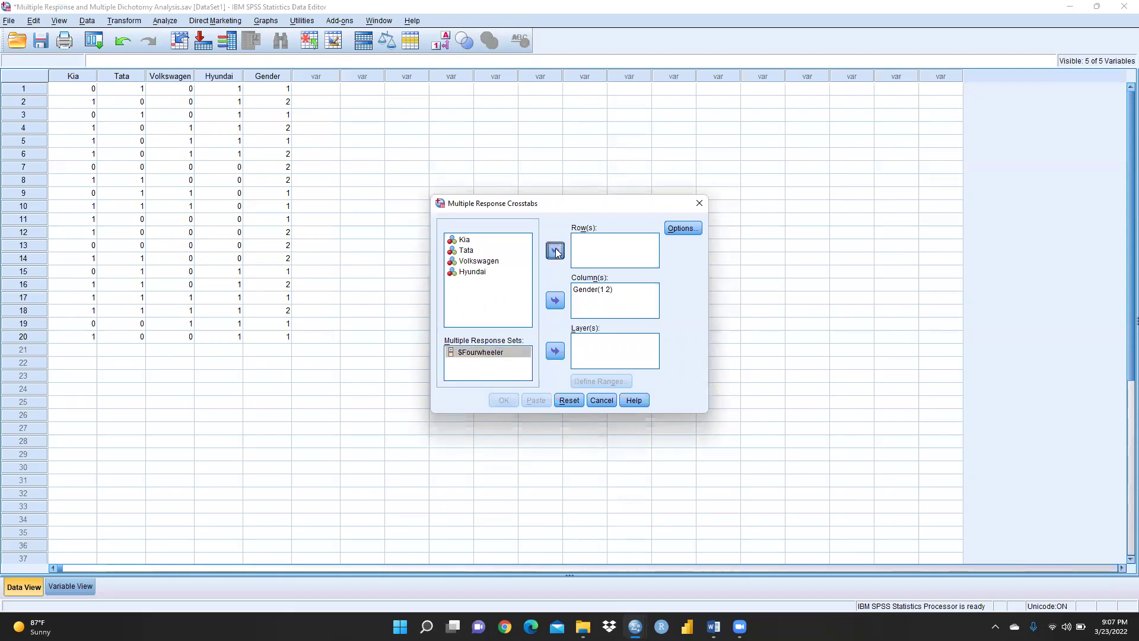
Keep Gender as the column variable with range 1 to 2, use column percentages based on cases, and run the crosstab.
left_click(591, 293)
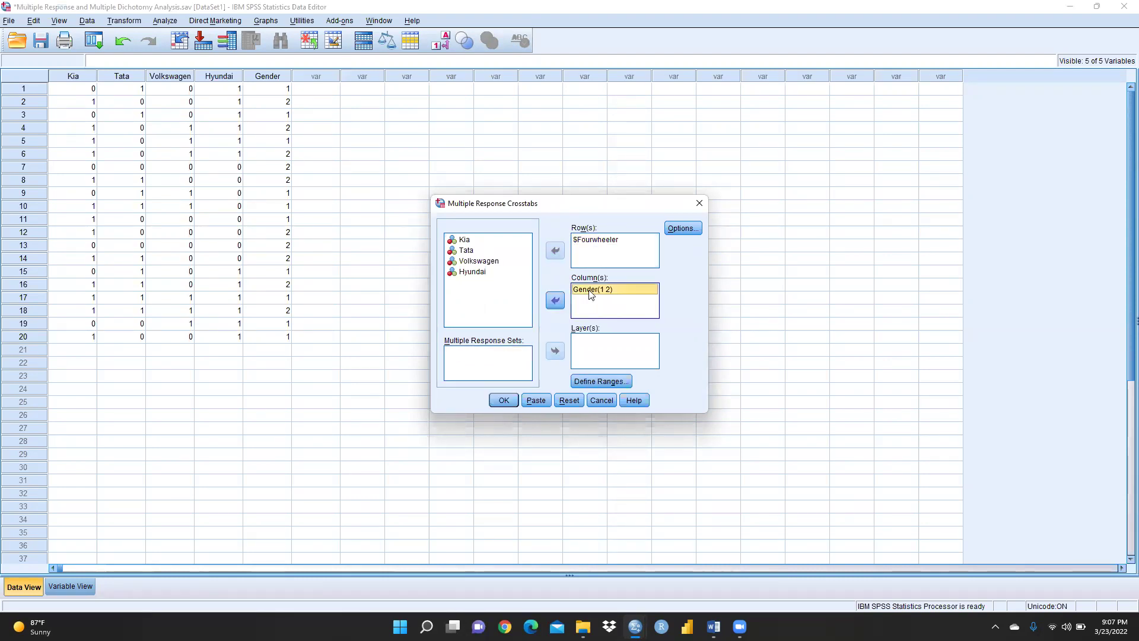
left_click(588, 382)
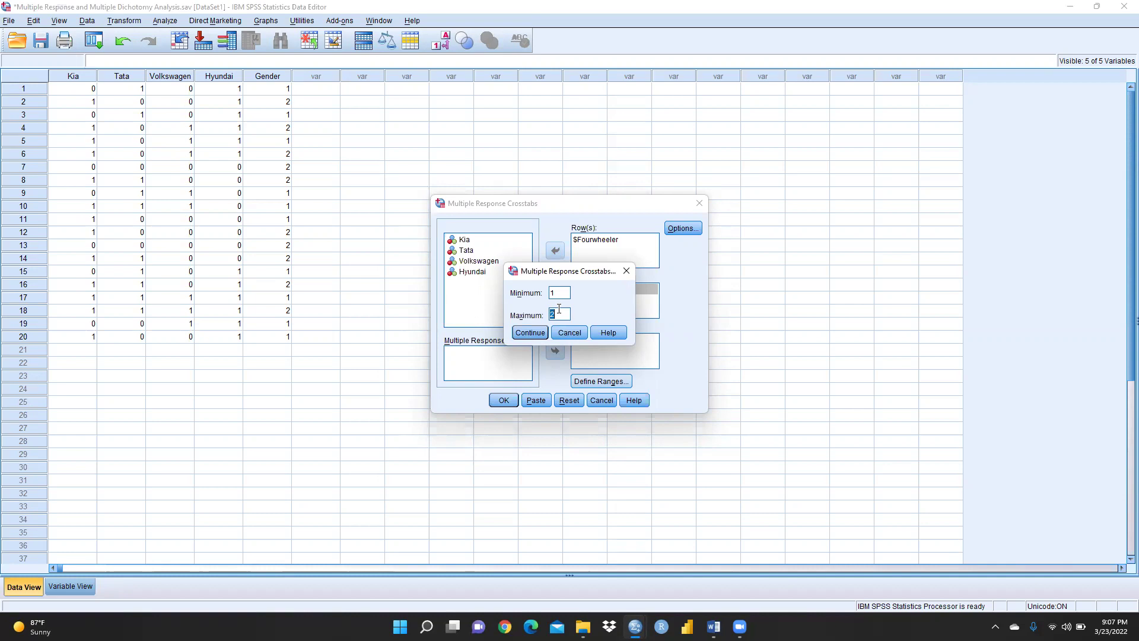
left_click(529, 334)
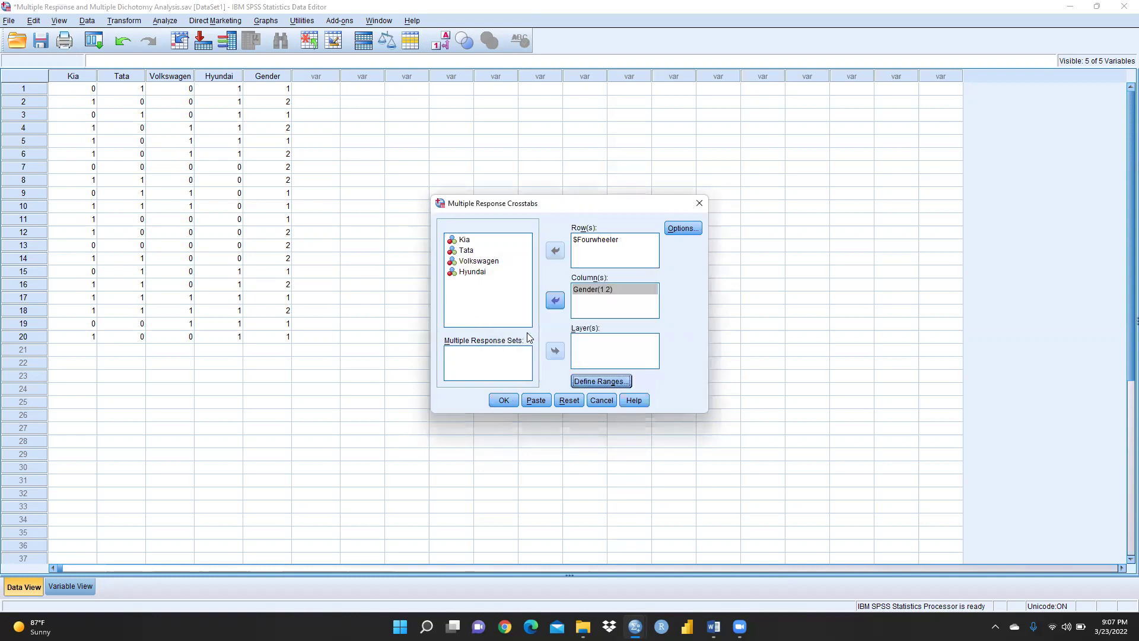
left_click(678, 231)
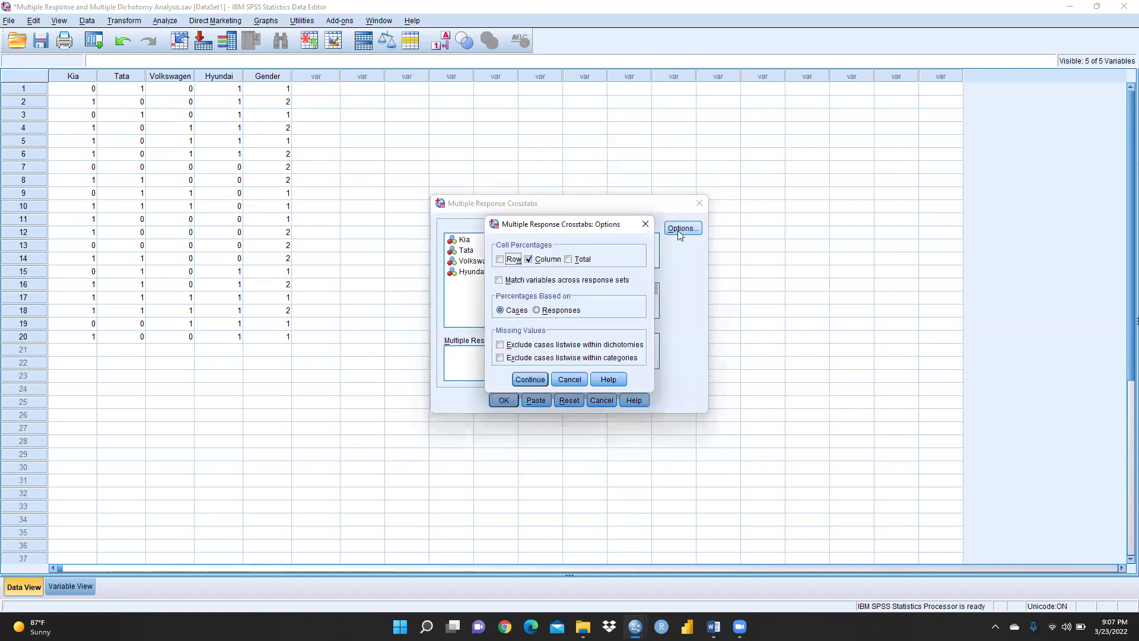
left_click(533, 261)
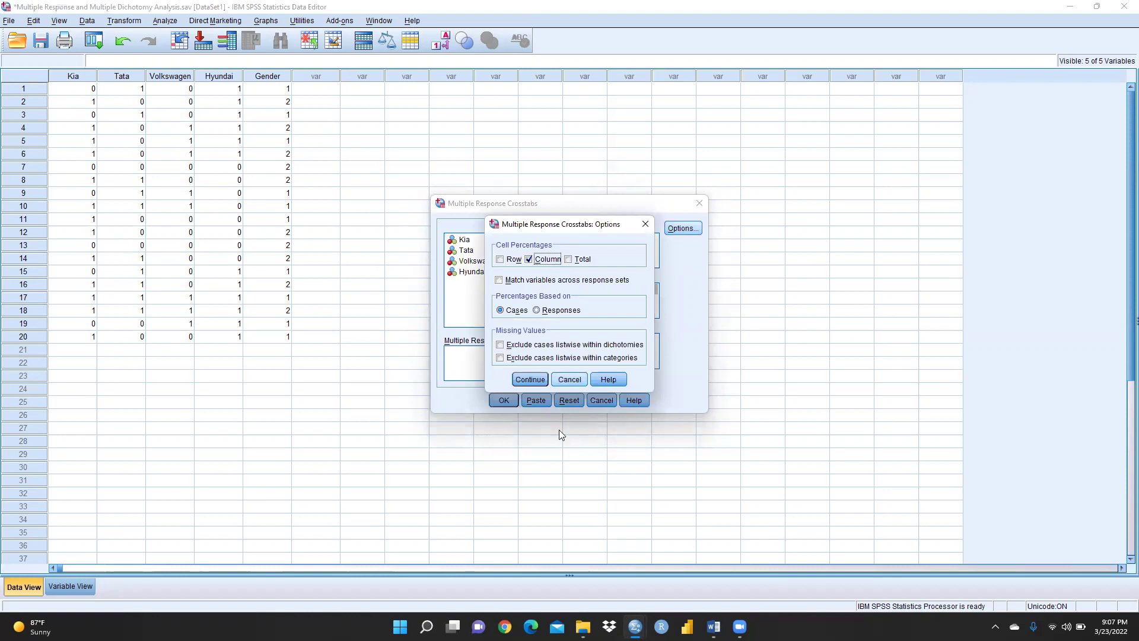
left_click(530, 379)
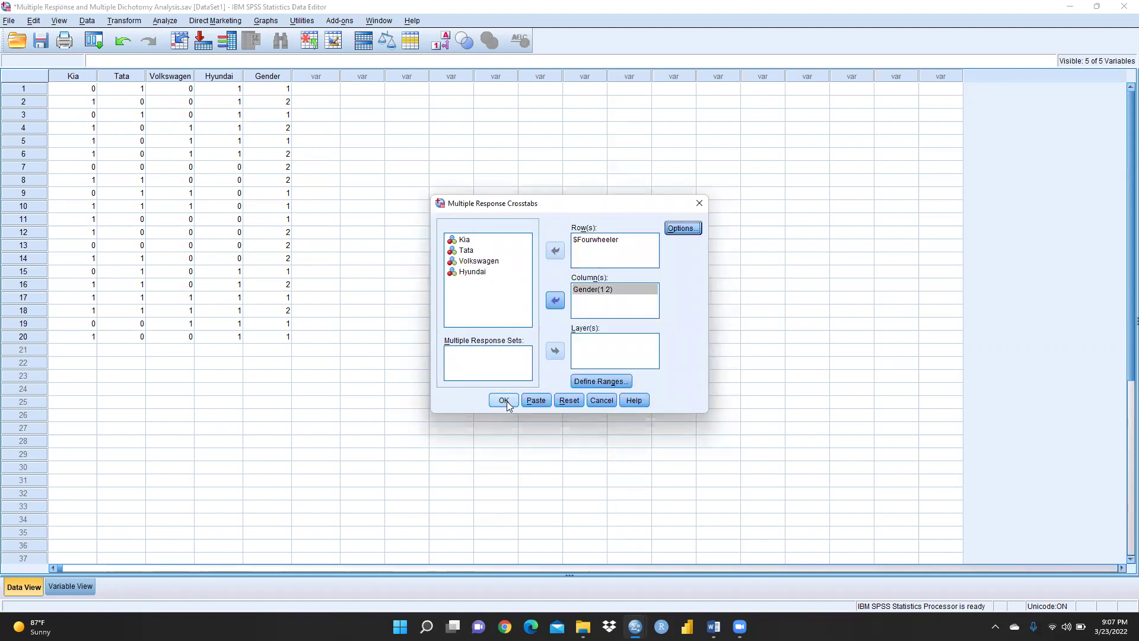
left_click(511, 400)
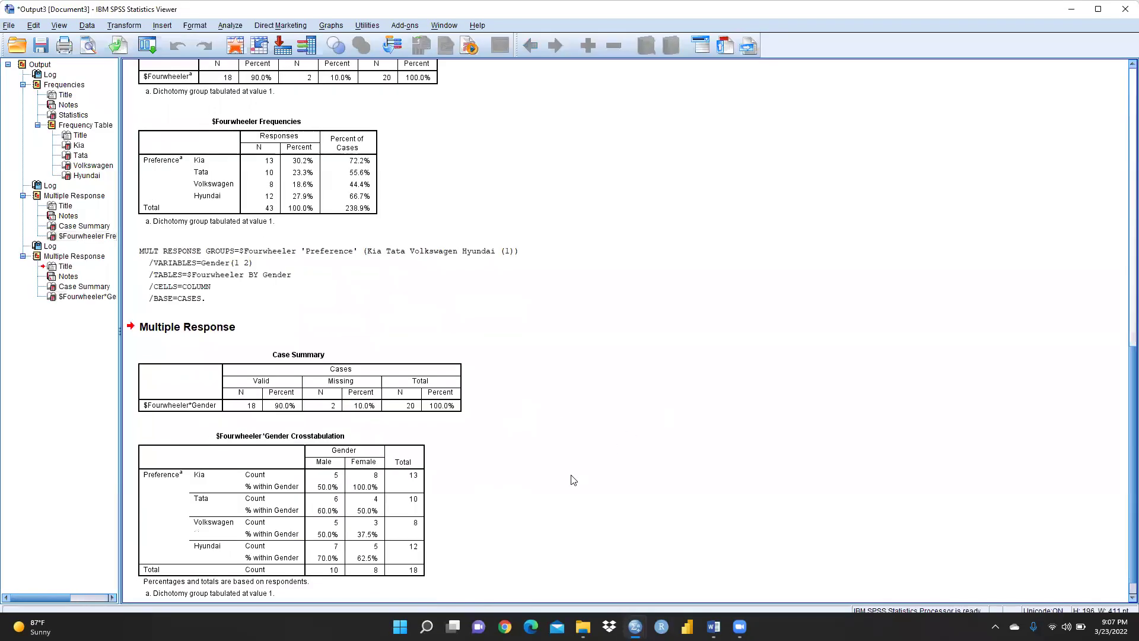
Copy the $Fourwheeler*Gender Crosstabulation table and paste it into the Word document below the $Fourwheeler Frequencies table.
left_click(397, 495)
right_click(398, 495)
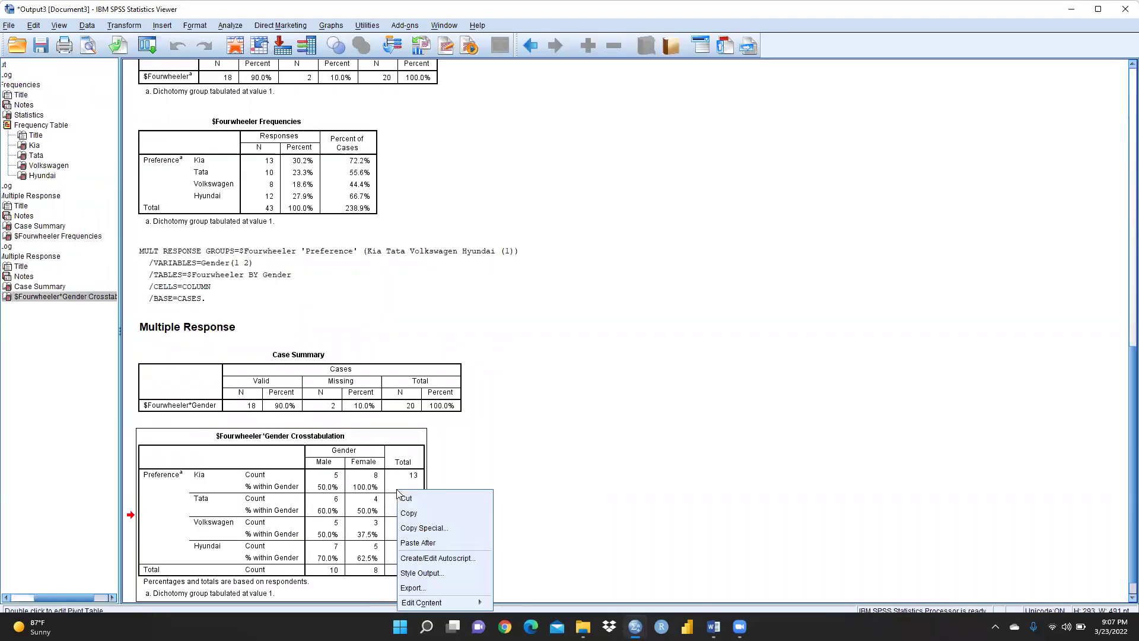
left_click(406, 511)
left_click(714, 627)
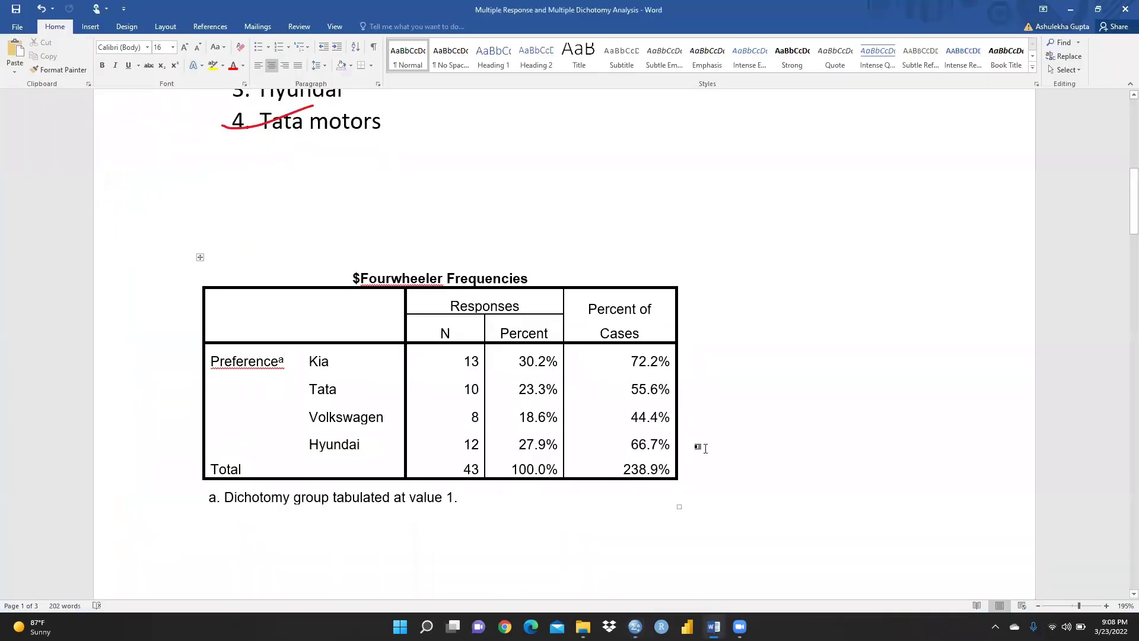
scroll(698, 449, "down", 2)
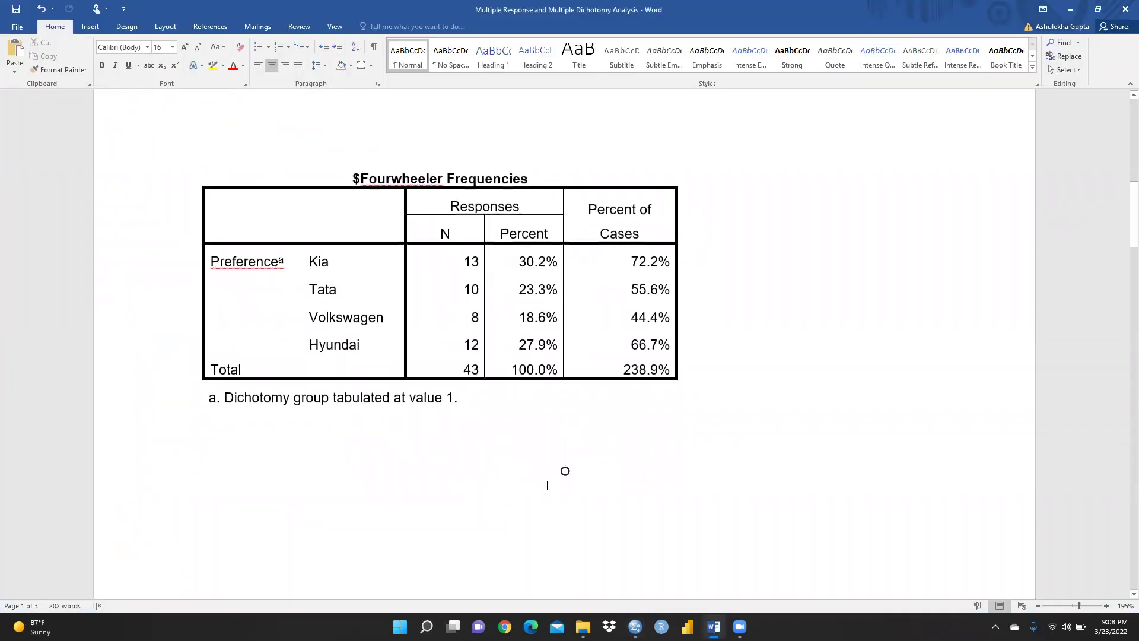
key("ctrl+v")
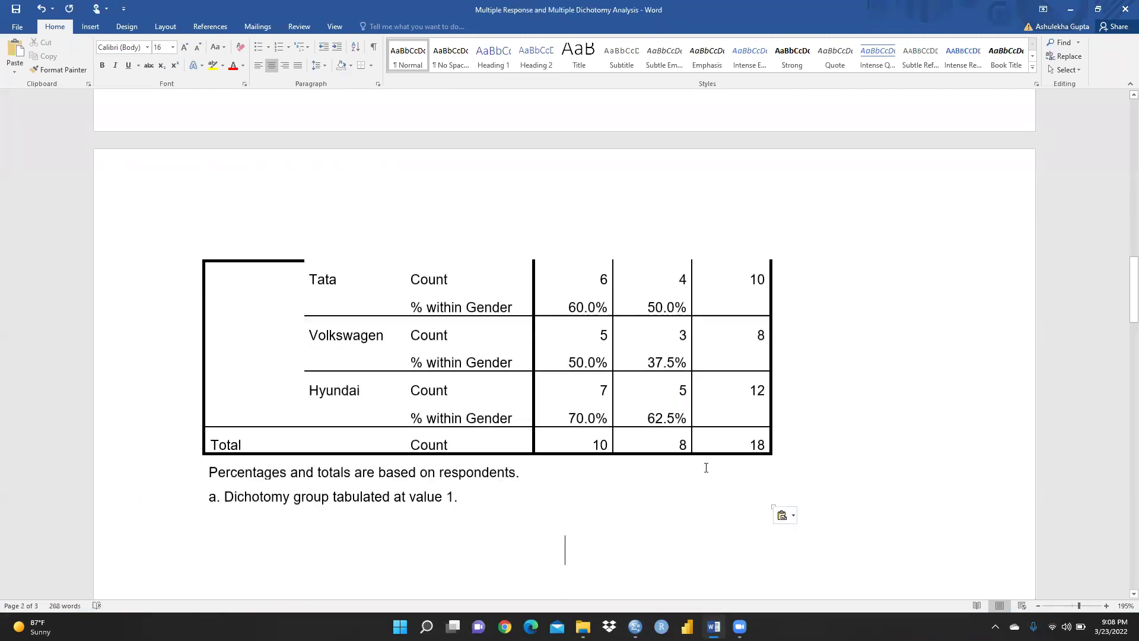
Insert three blank lines above the pasted crosstabulation to move the whole table onto the next page.
scroll(875, 420, "up", 7)
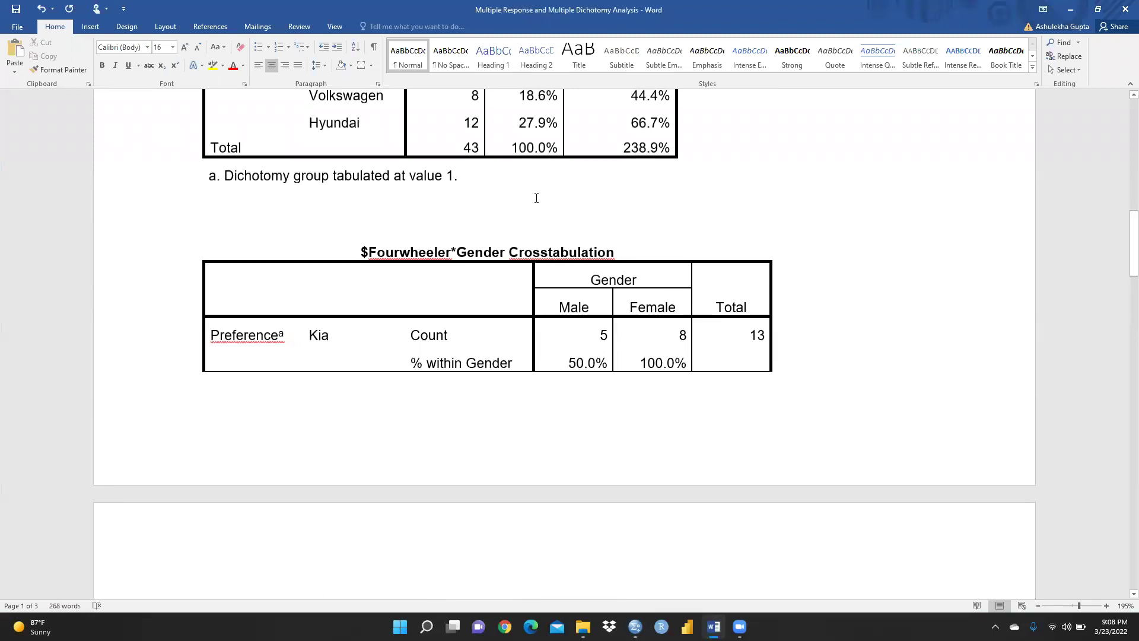
left_click(526, 211)
key("Return")
key("Return")
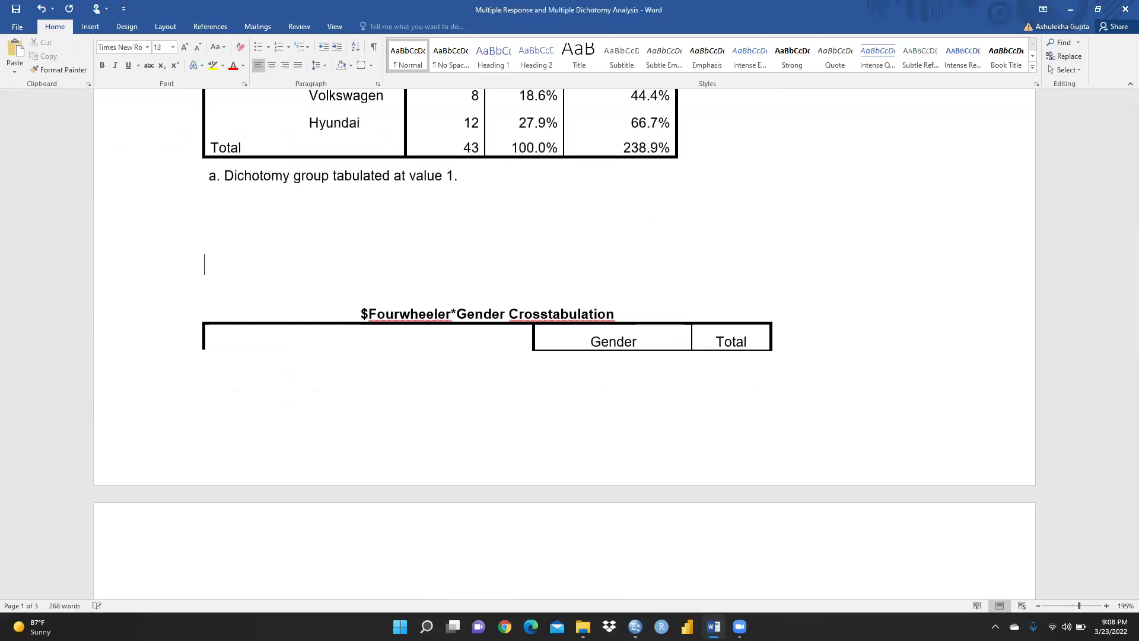
key("Return")
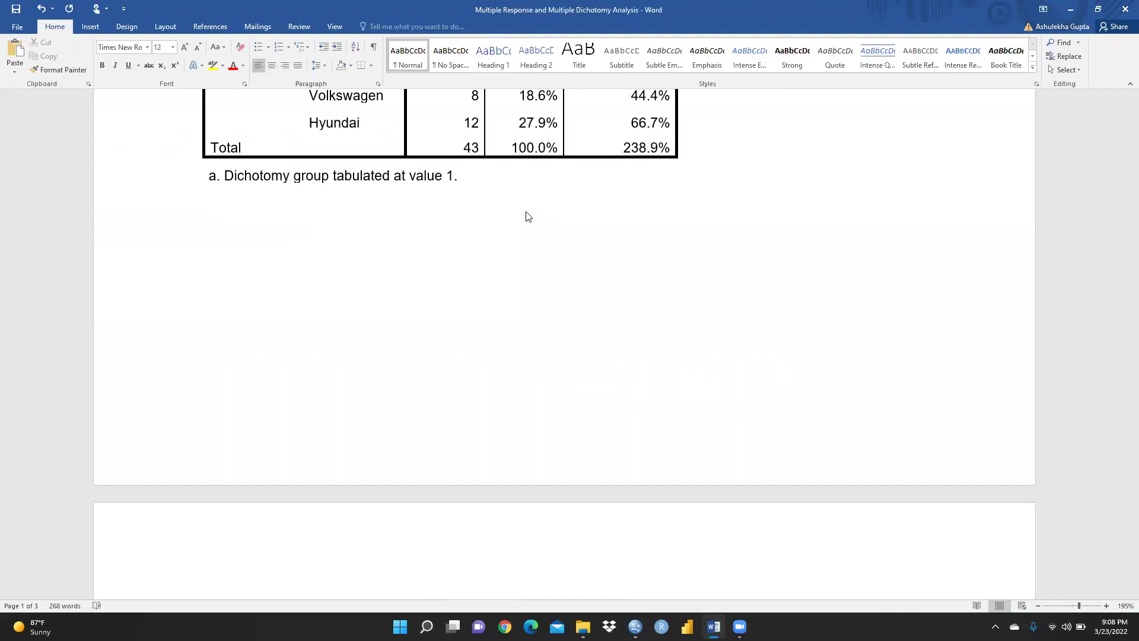
scroll(526, 217, "down", 8)
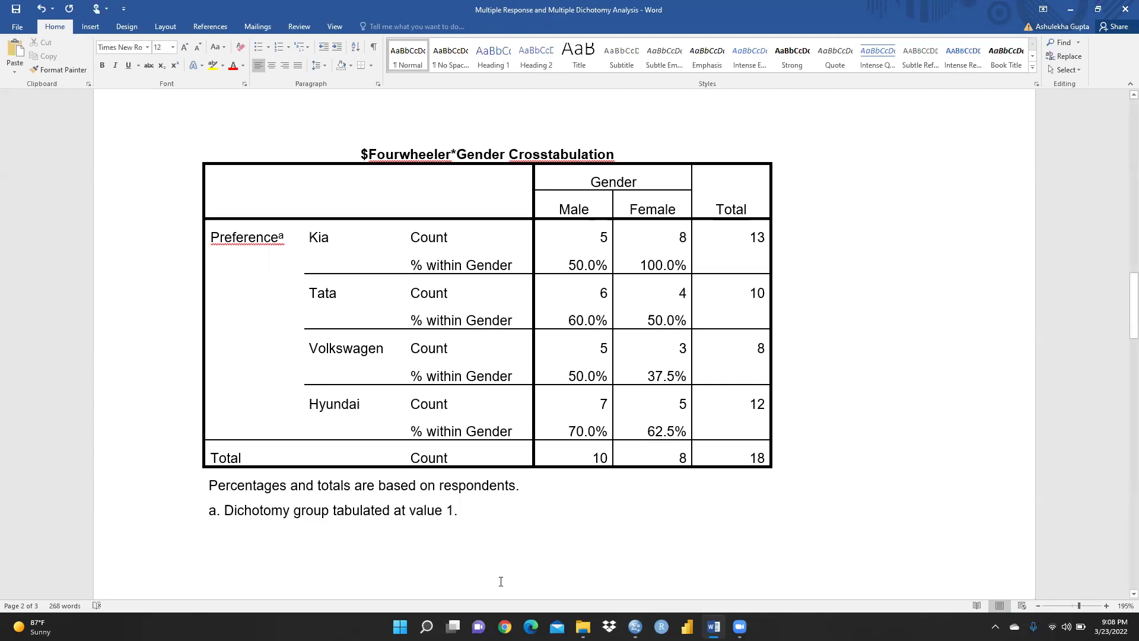
Switch back to the SPSS Data Editor and check which multiple response set Chart Builder offers, closing it without making a chart.
left_click(635, 627)
left_click(573, 571)
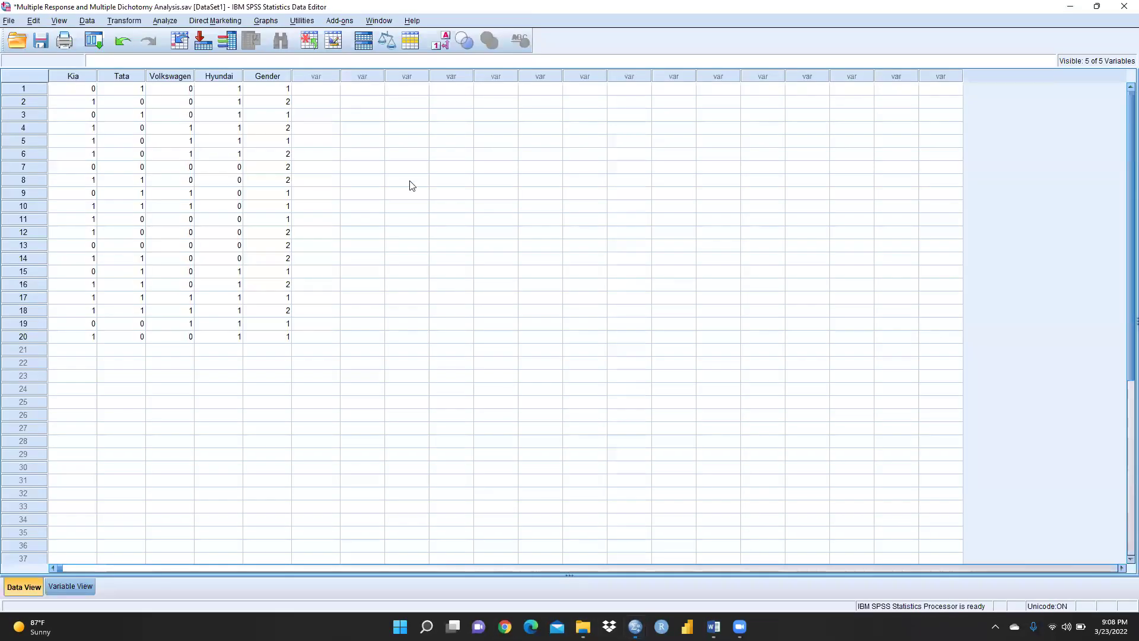
left_click(263, 22)
left_click(279, 39)
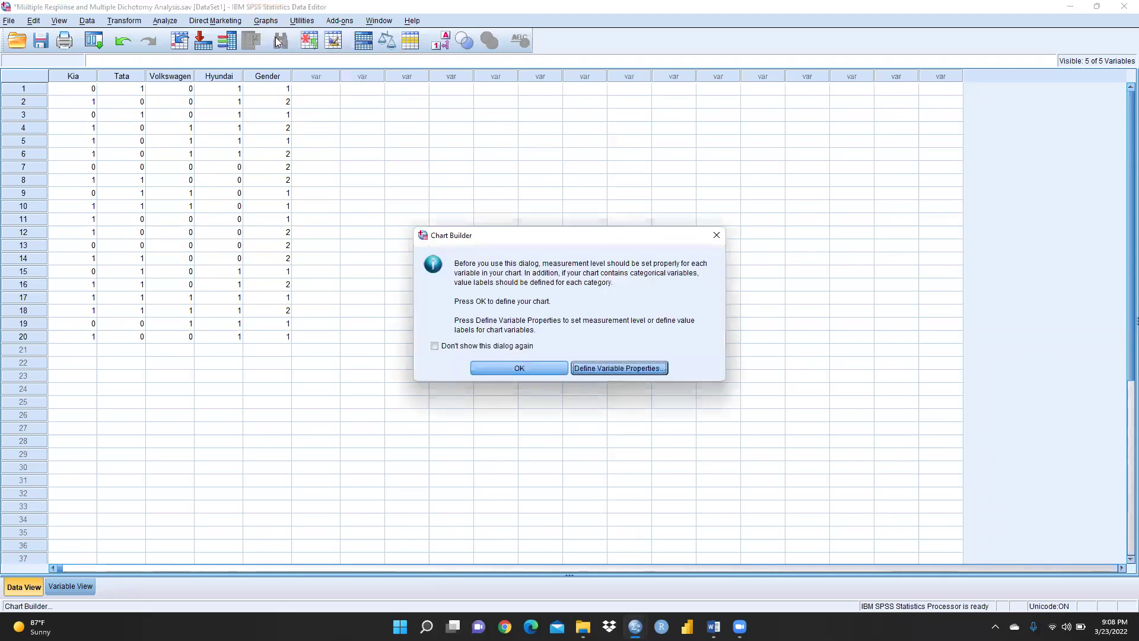
left_click(505, 369)
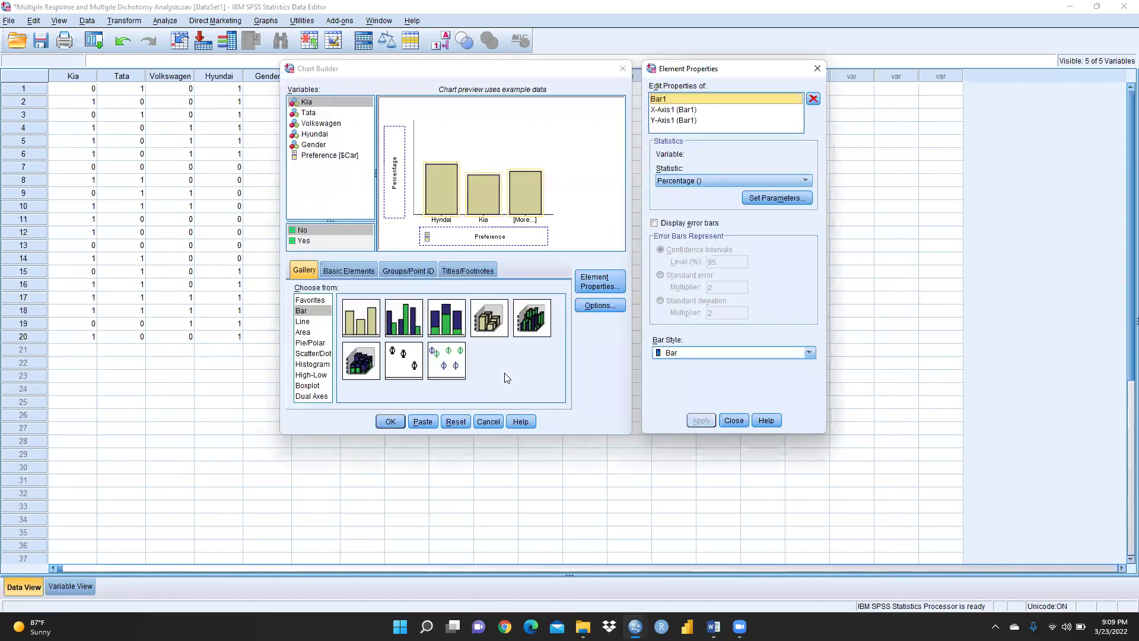
left_click(336, 161)
left_click(335, 158)
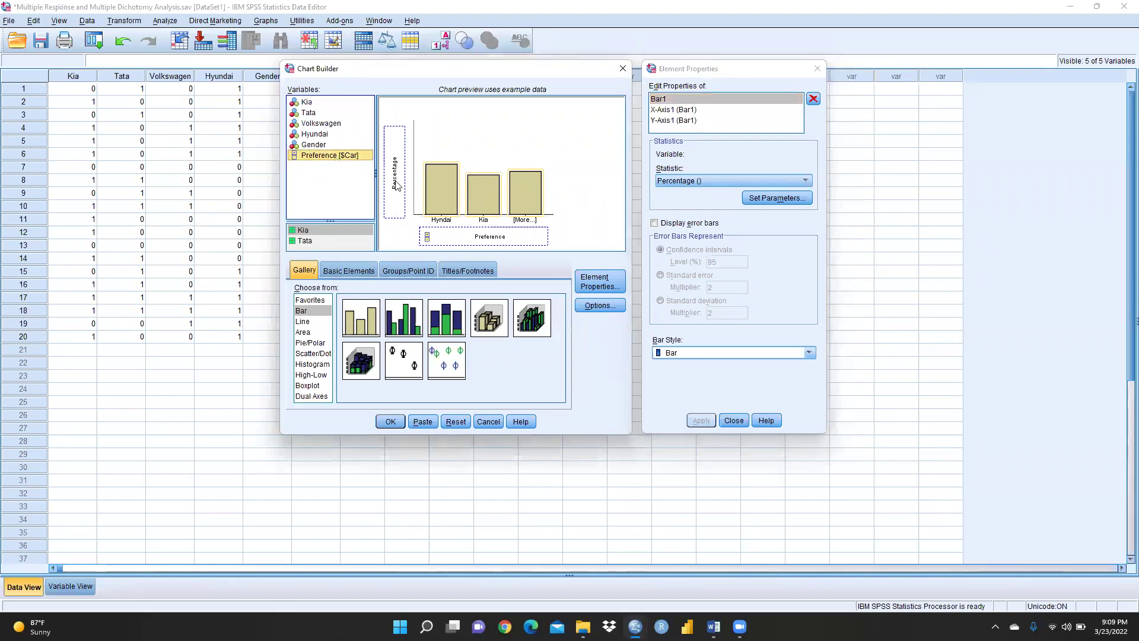
left_click(815, 71)
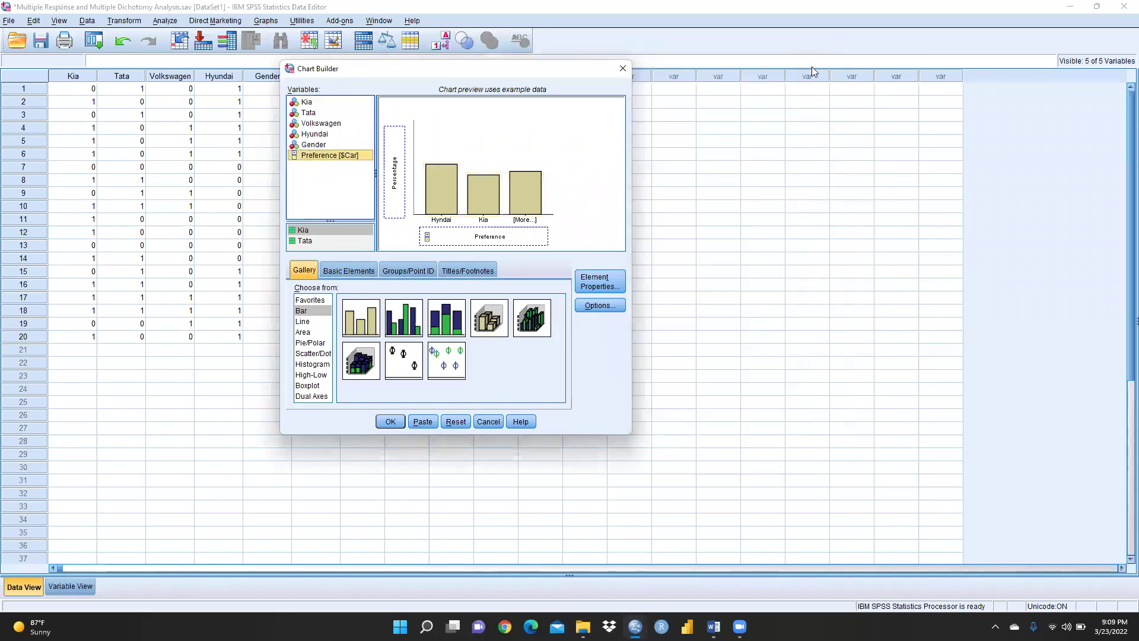
left_click(621, 65)
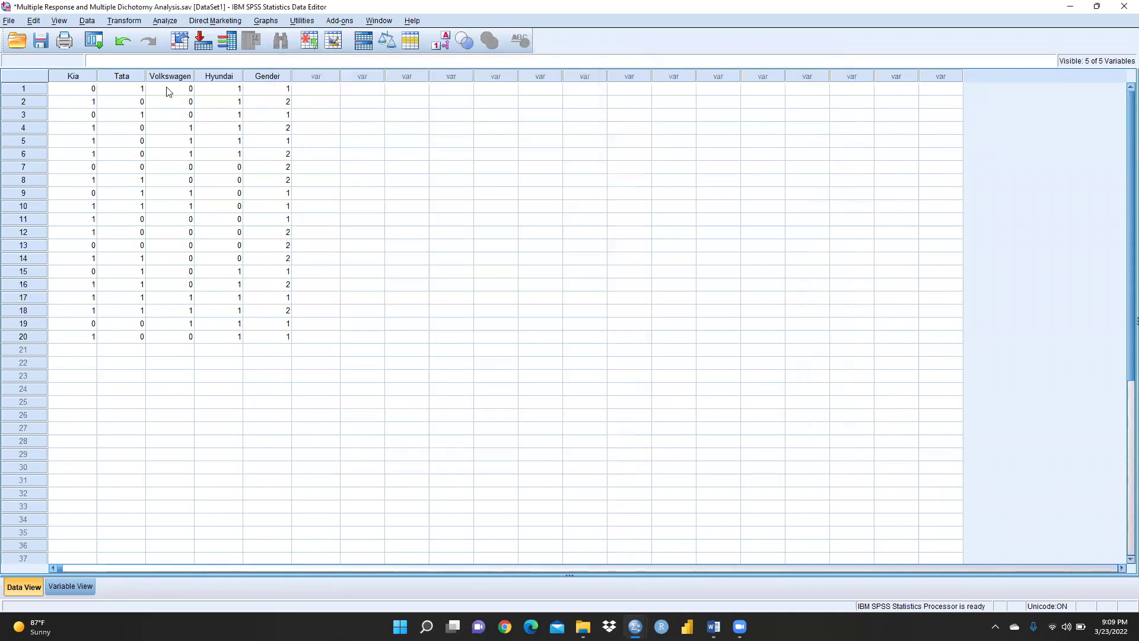
Start a multiple response set definition for charting and include Kia, Tata, Volkswagen and Hyundai in it.
left_click(87, 21)
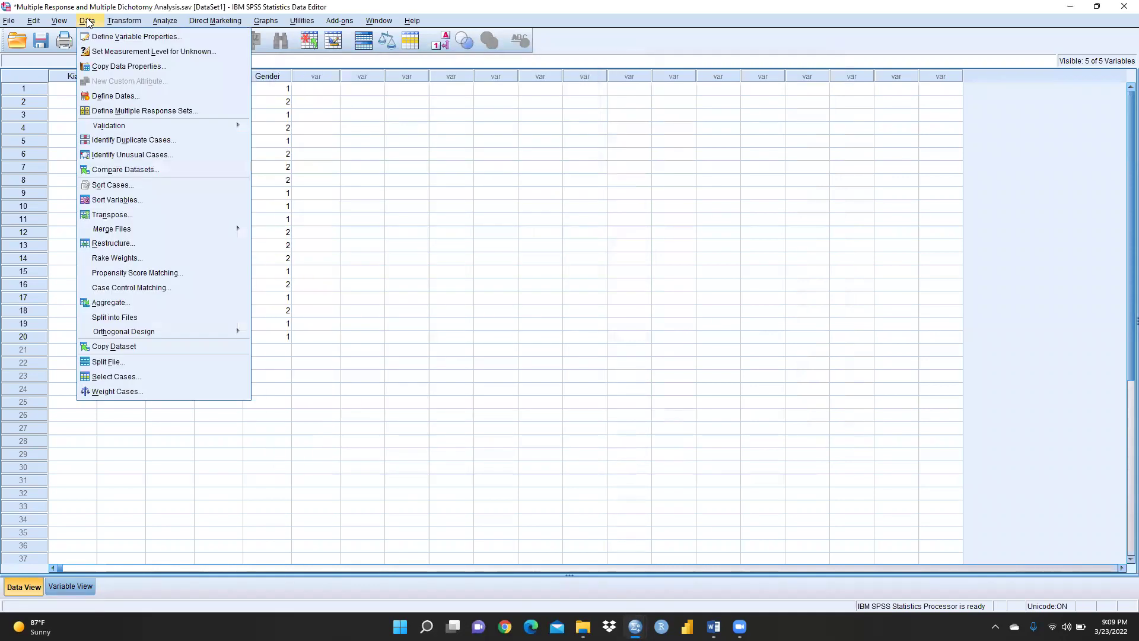
left_click(135, 114)
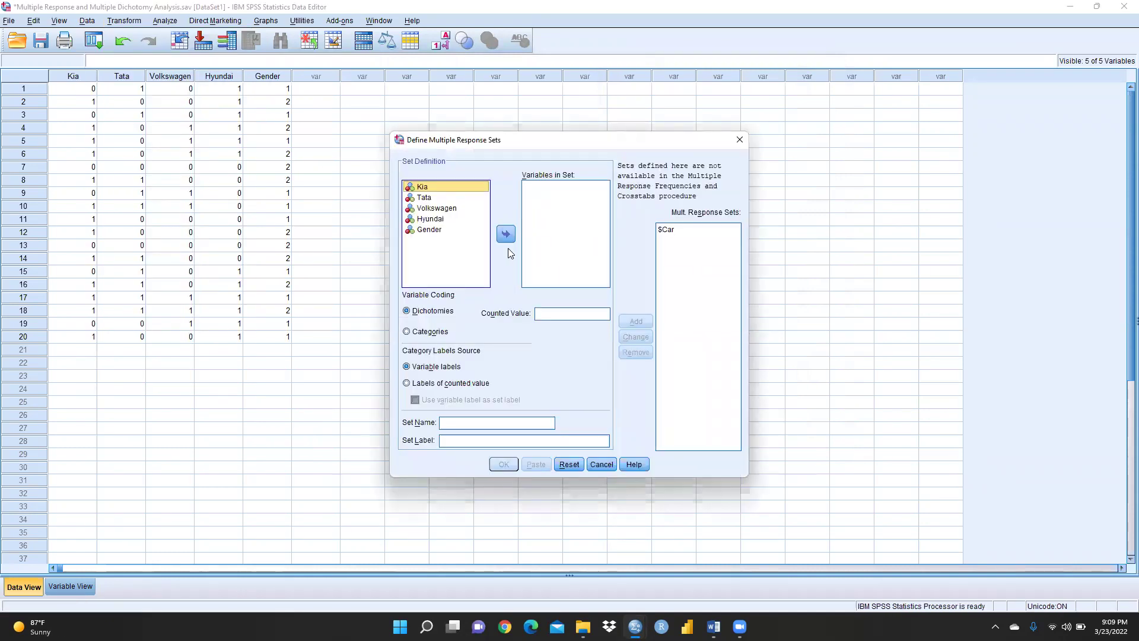
left_click(425, 198, "shift")
left_click(433, 209, "shift")
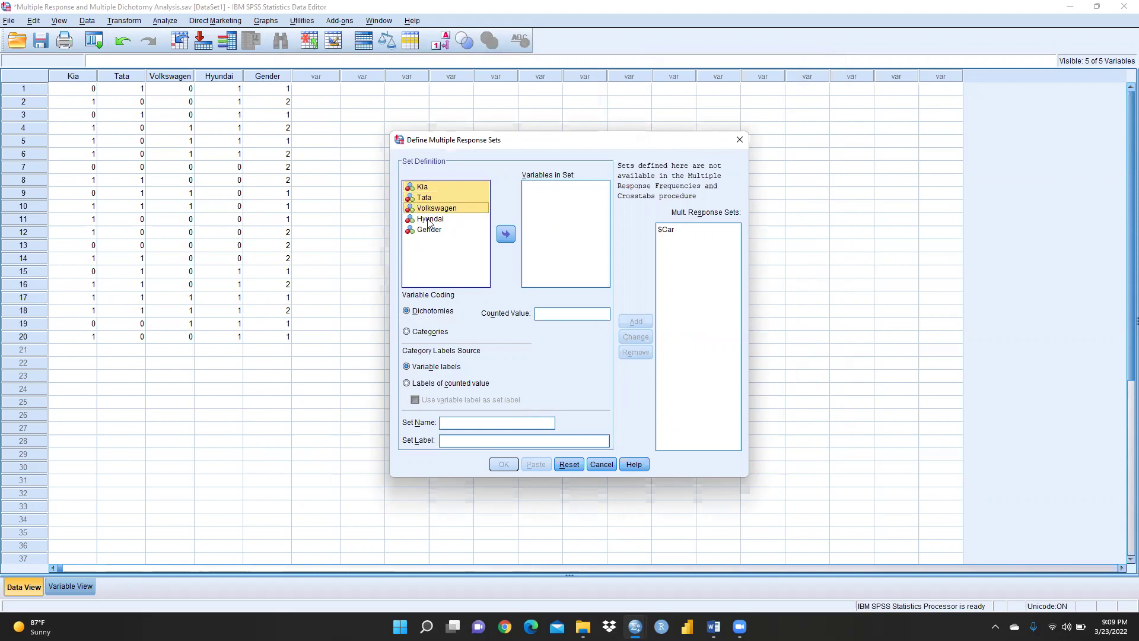
left_click(429, 219, "shift")
left_click(505, 234)
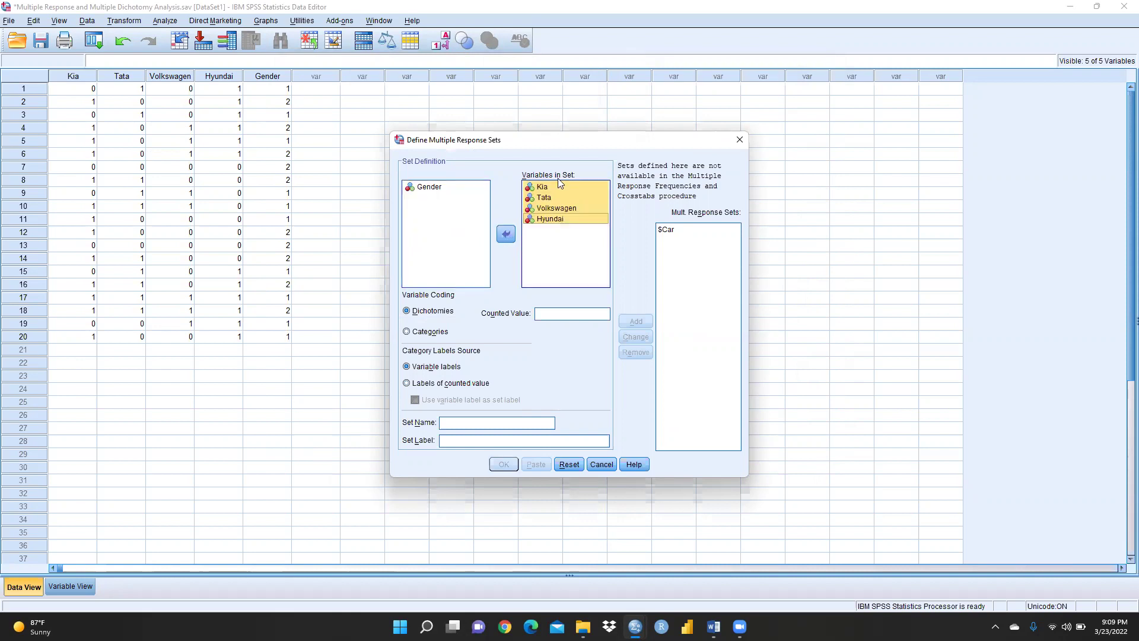
Define the set as dichotomies with counted value 1, name Four and label pref, and add it to the list.
left_click(550, 315)
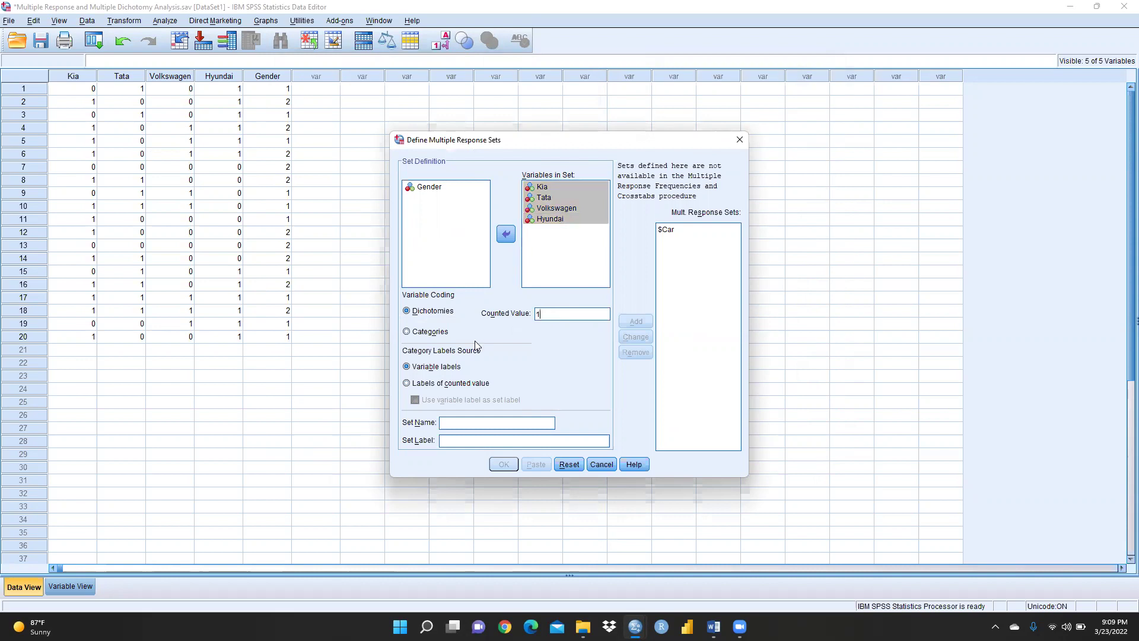
left_click(453, 422)
type("Fou")
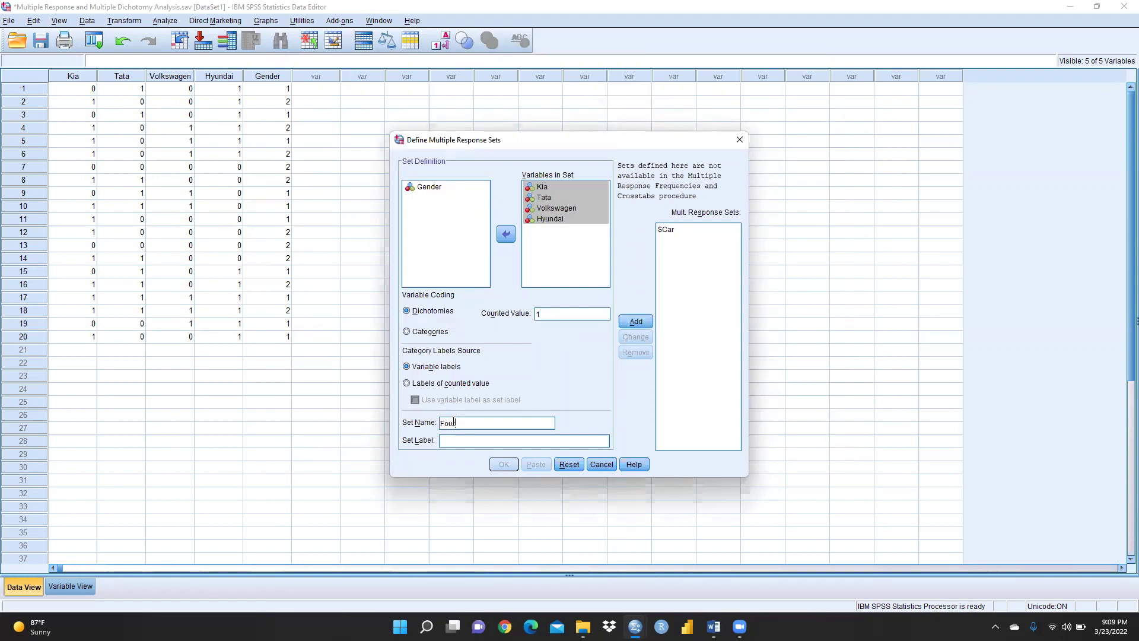
type("r")
left_click(454, 439)
type("pre")
left_click(642, 320)
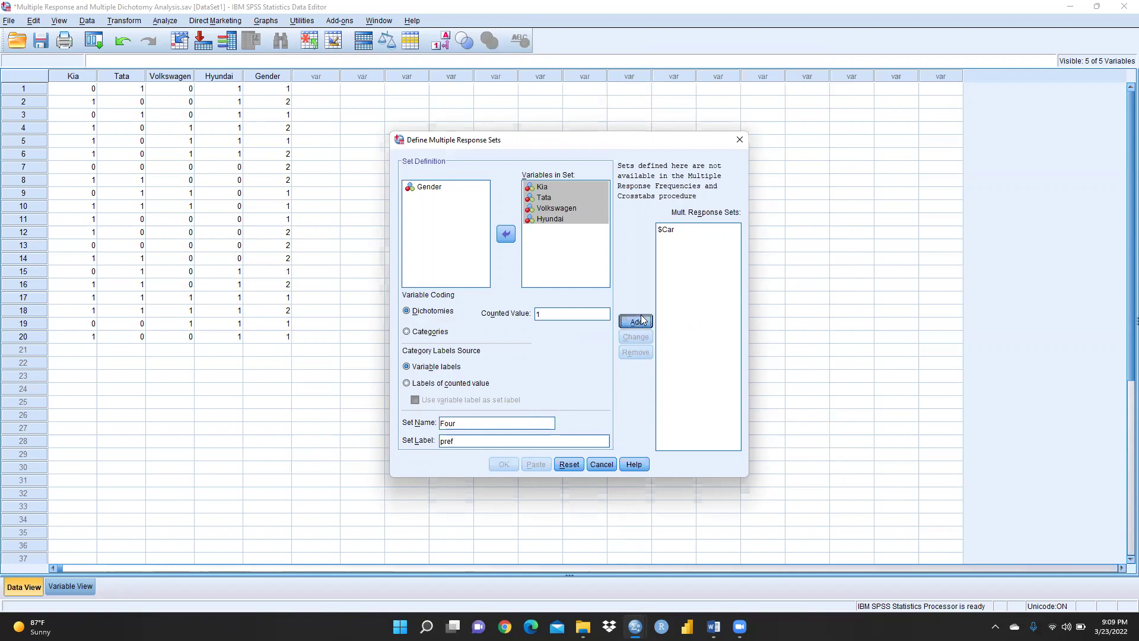
Remove the older Car set from the multiple response sets and confirm the definition with only Four remaining.
left_click(667, 230)
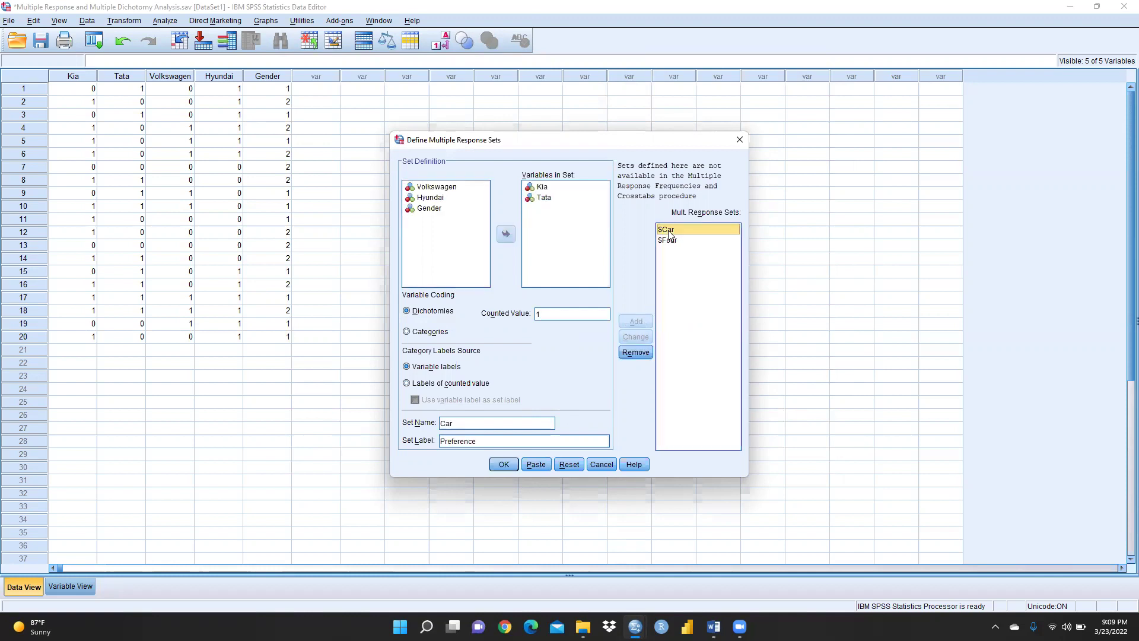
left_click(638, 351)
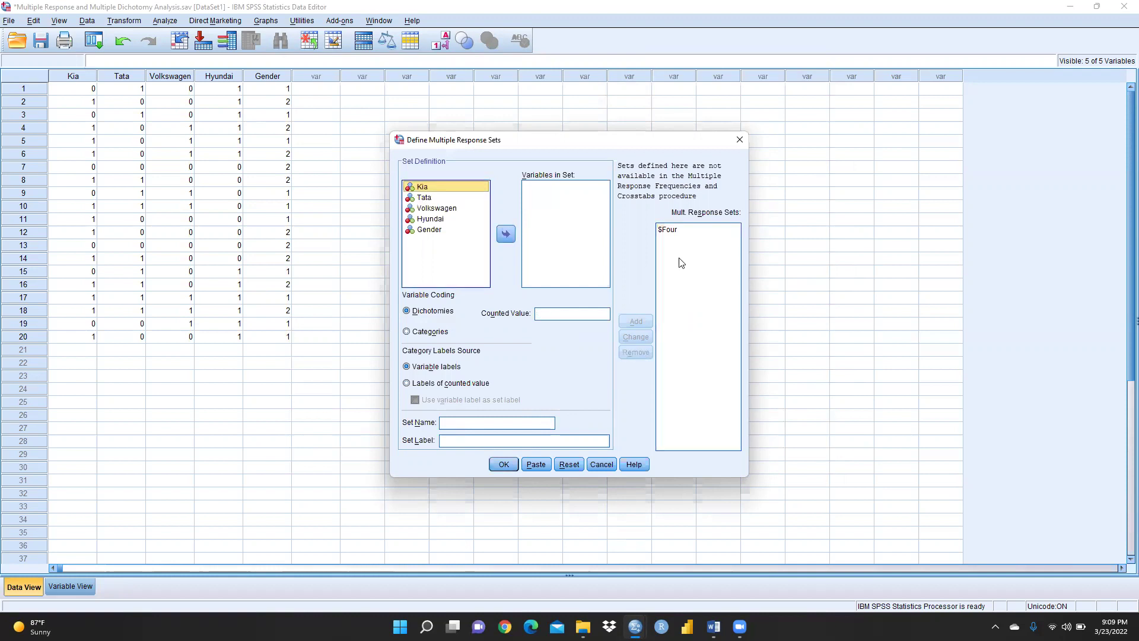
left_click(673, 231)
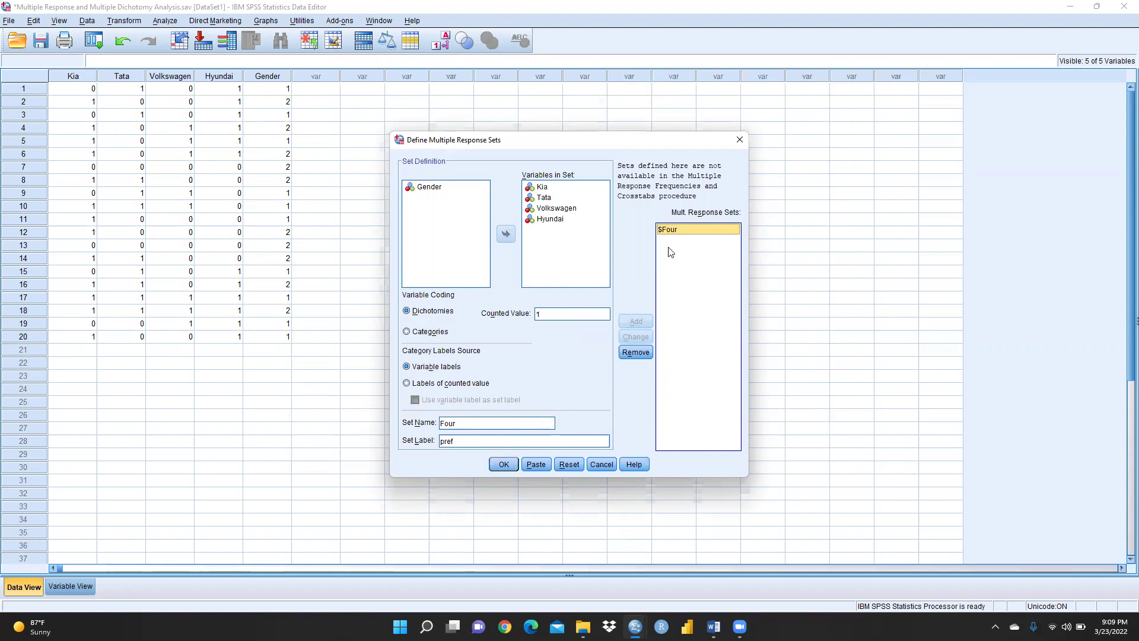
left_click(506, 466)
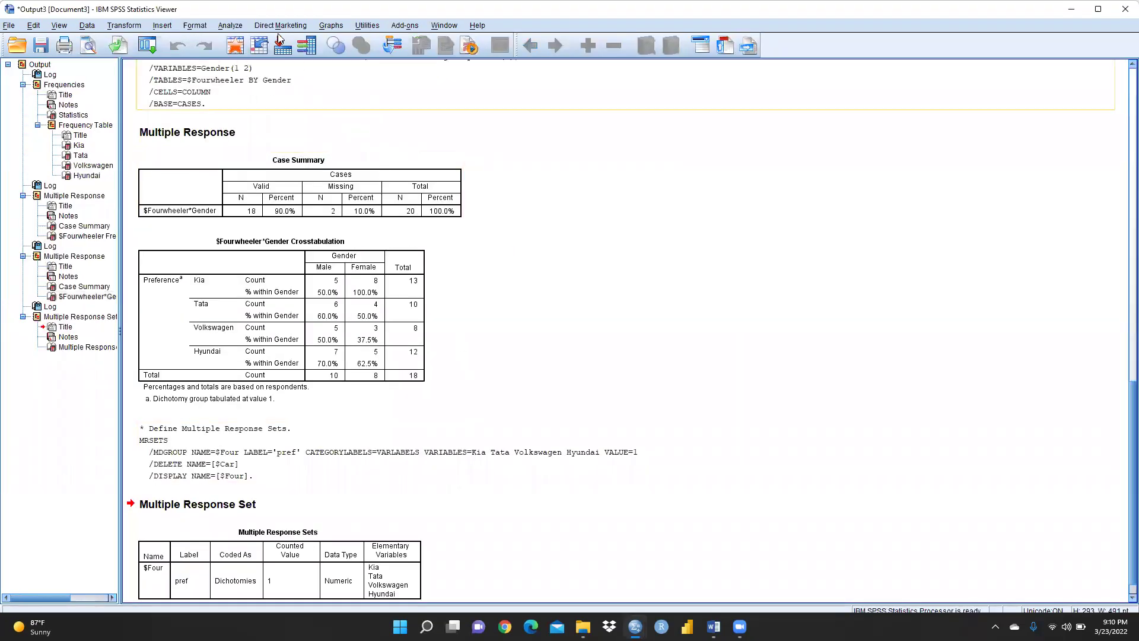
Start a simple bar chart in Chart Builder with the pref [$Four] response set on the X-axis.
left_click(332, 28)
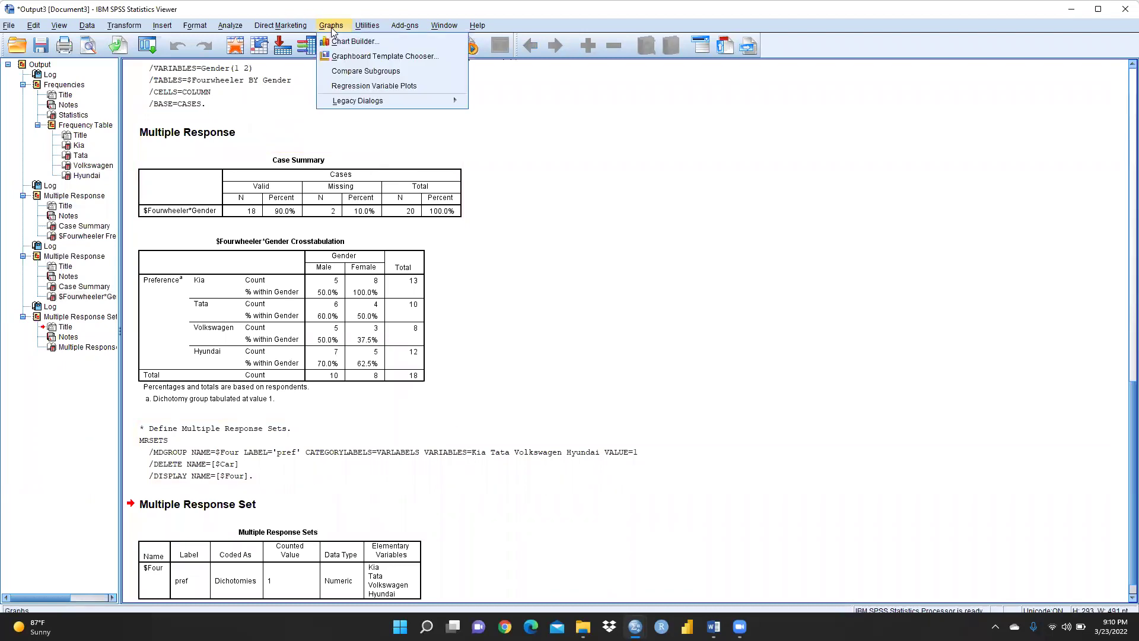
left_click(345, 41)
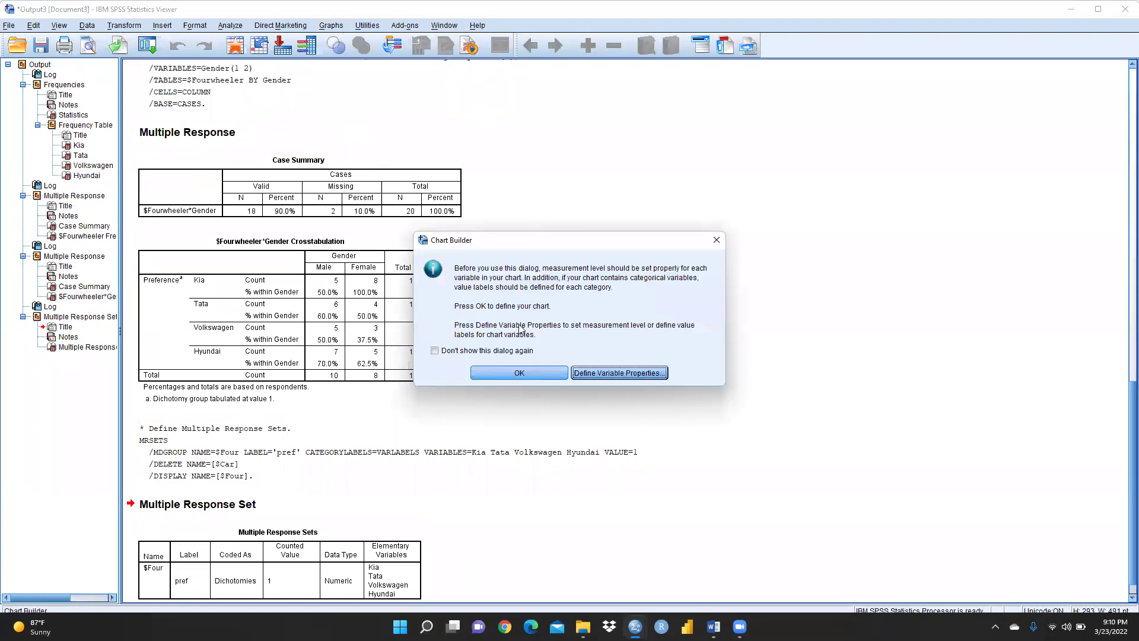
left_click(518, 370)
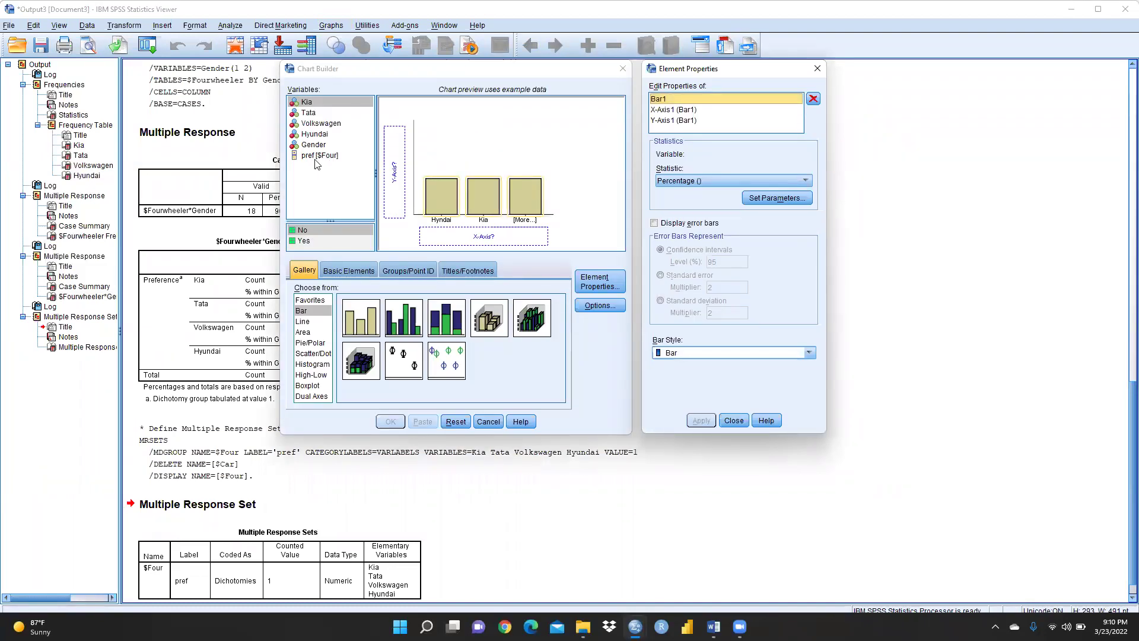
left_click(364, 324)
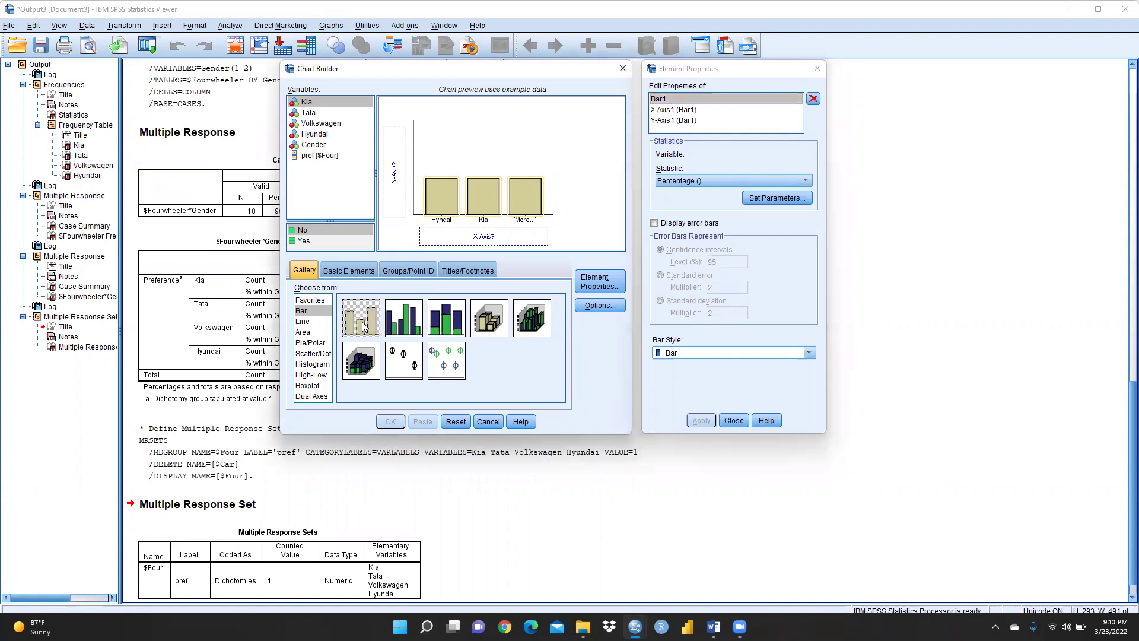
left_click_drag(362, 322, 466, 214)
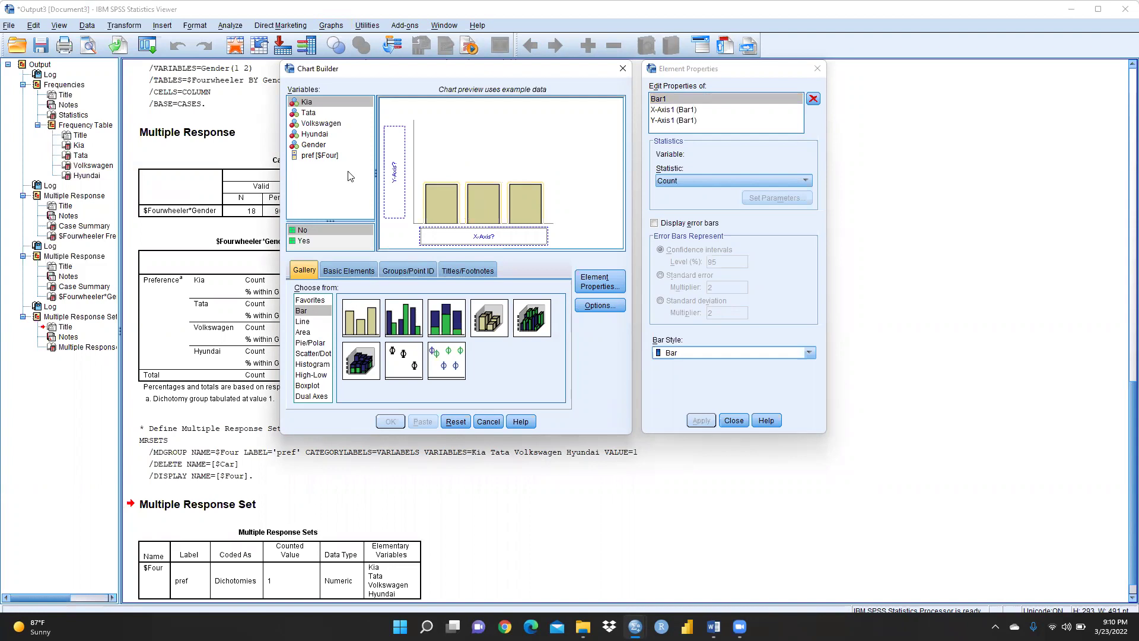
left_click(320, 156)
left_click_drag(332, 159, 457, 241)
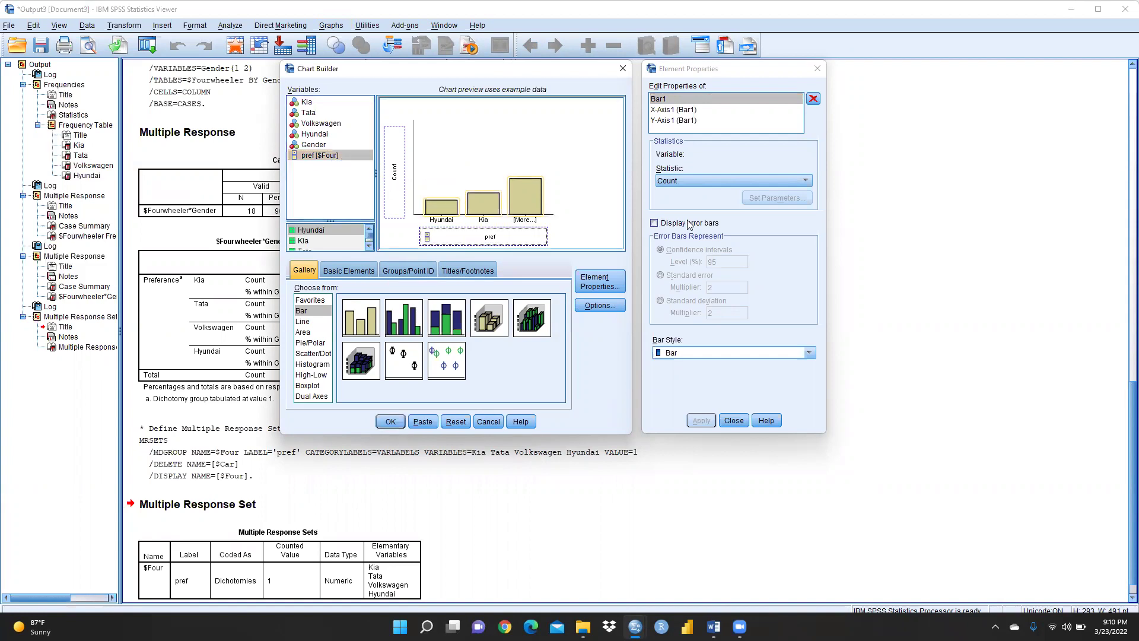
Set the bar statistic to Percentage, apply it and generate the chart.
left_click(806, 181)
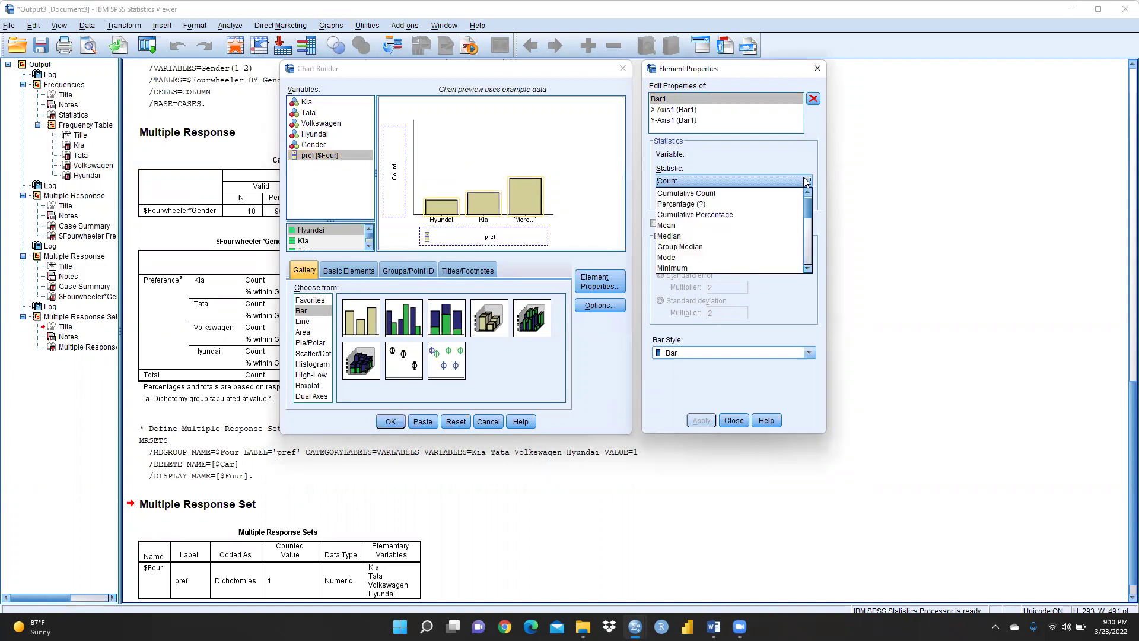
left_click(680, 206)
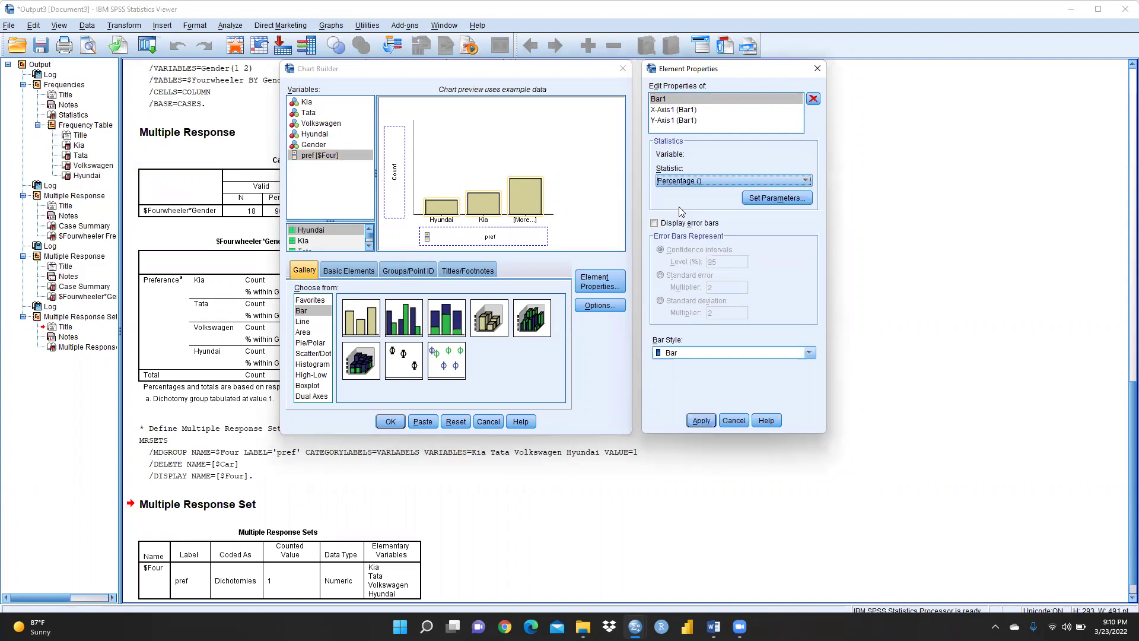
left_click(700, 421)
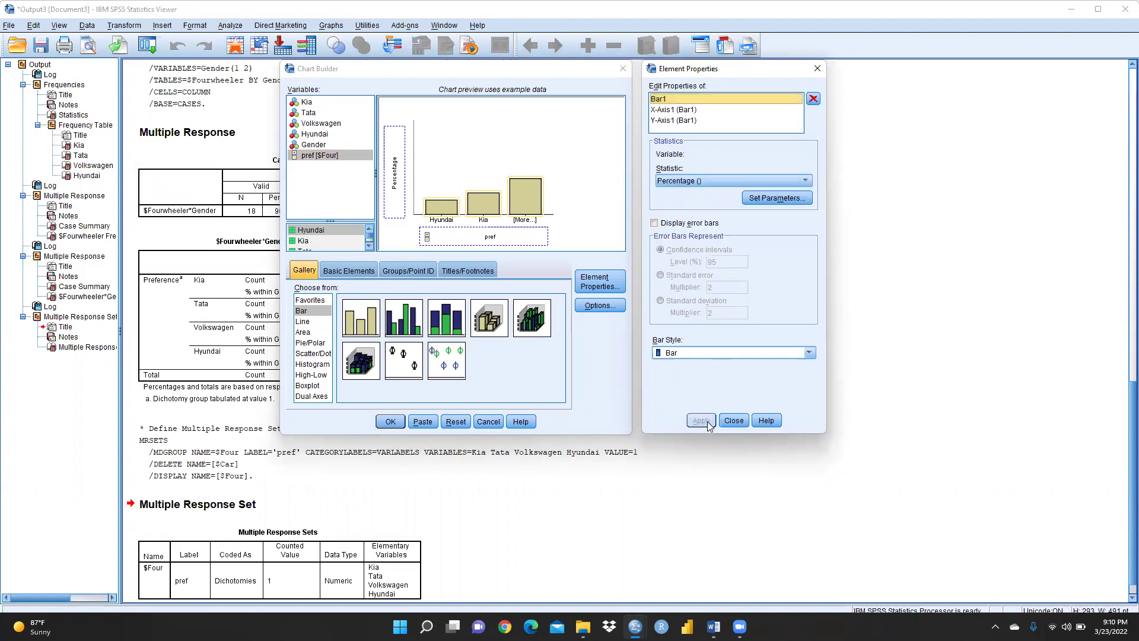
left_click(390, 422)
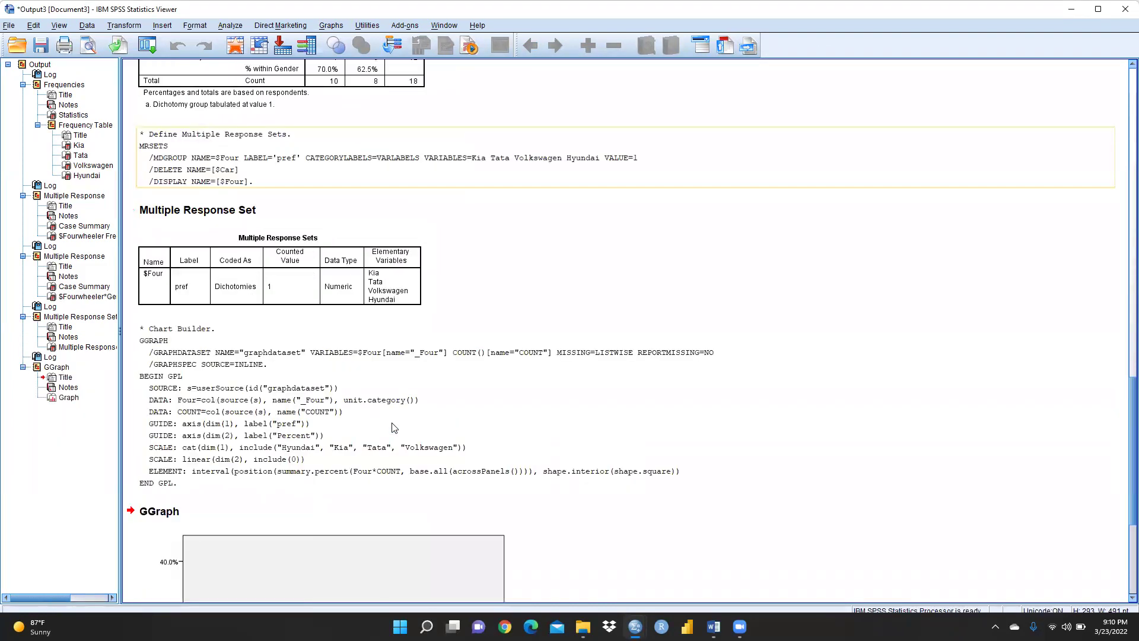
Copy the generated pref percentage bar chart from the end of the output.
left_click_drag(833, 320, 870, 187)
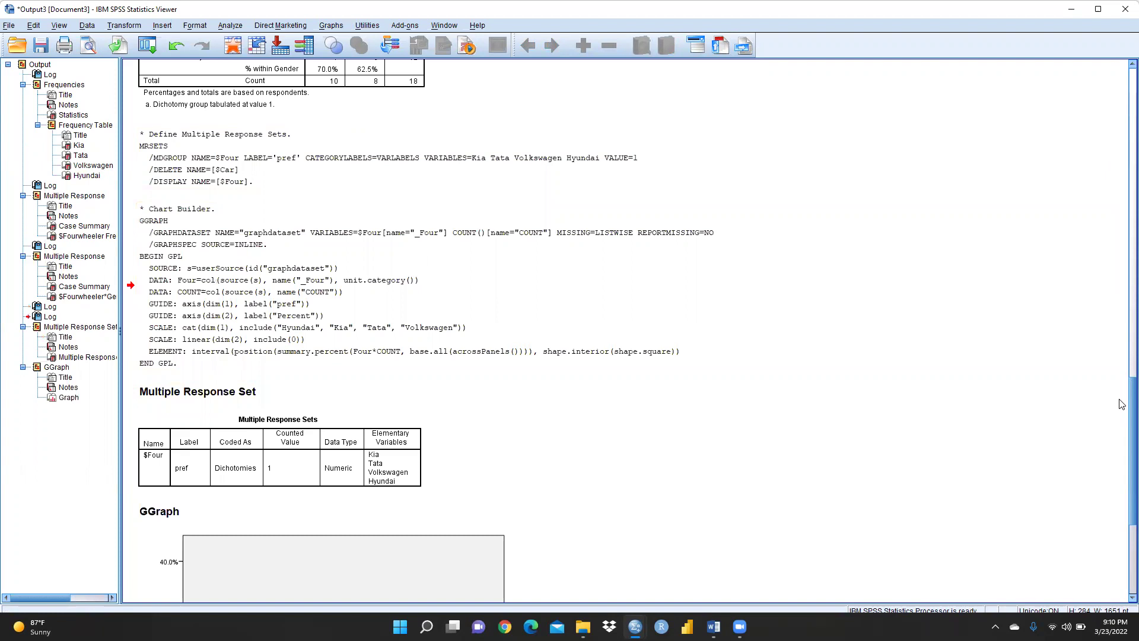
scroll(1123, 432, "down", 3)
scroll(1123, 431, "down", 7)
left_click(436, 404)
right_click(436, 402)
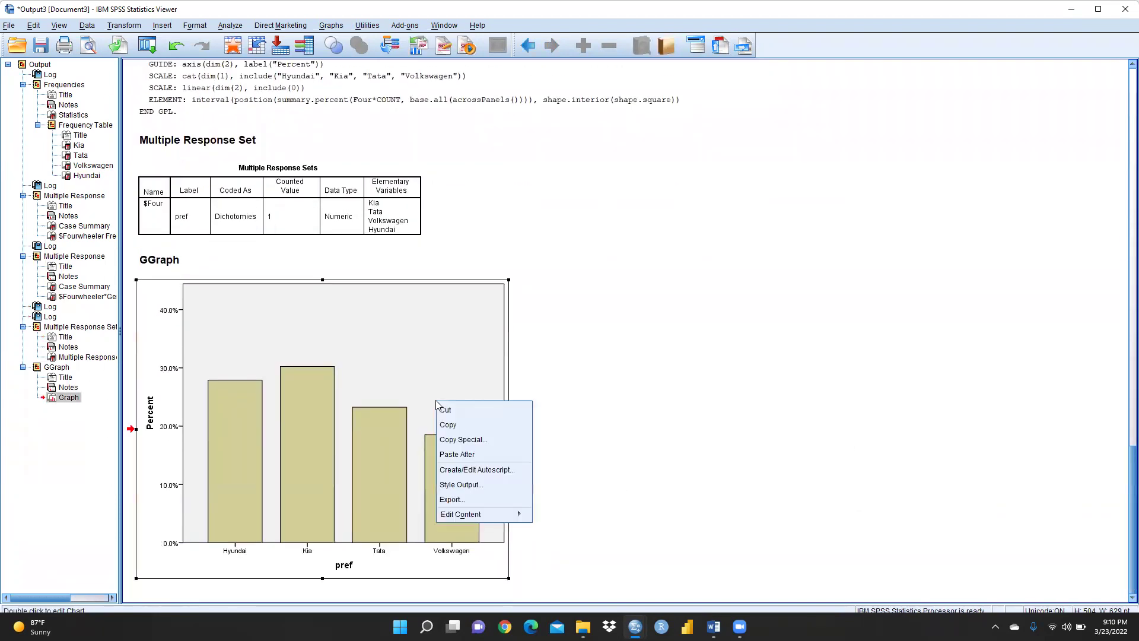
left_click(457, 422)
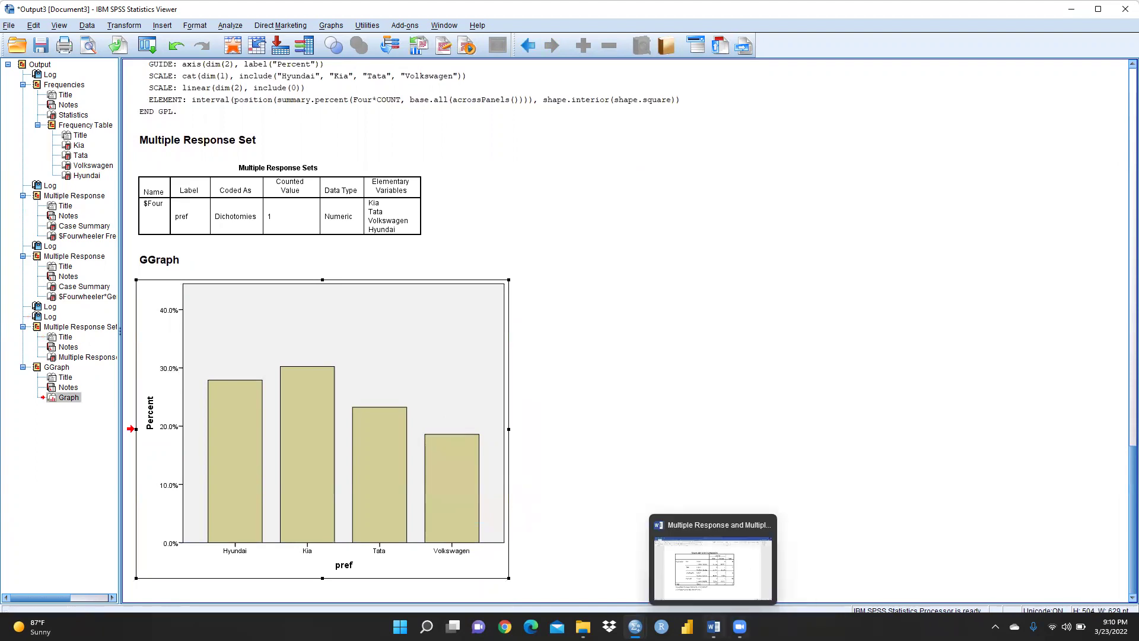
Switch to the Word document and paste the bar chart below the crosstabulation's footnotes.
left_click(705, 571)
left_click(276, 540)
key("ctrl+v")
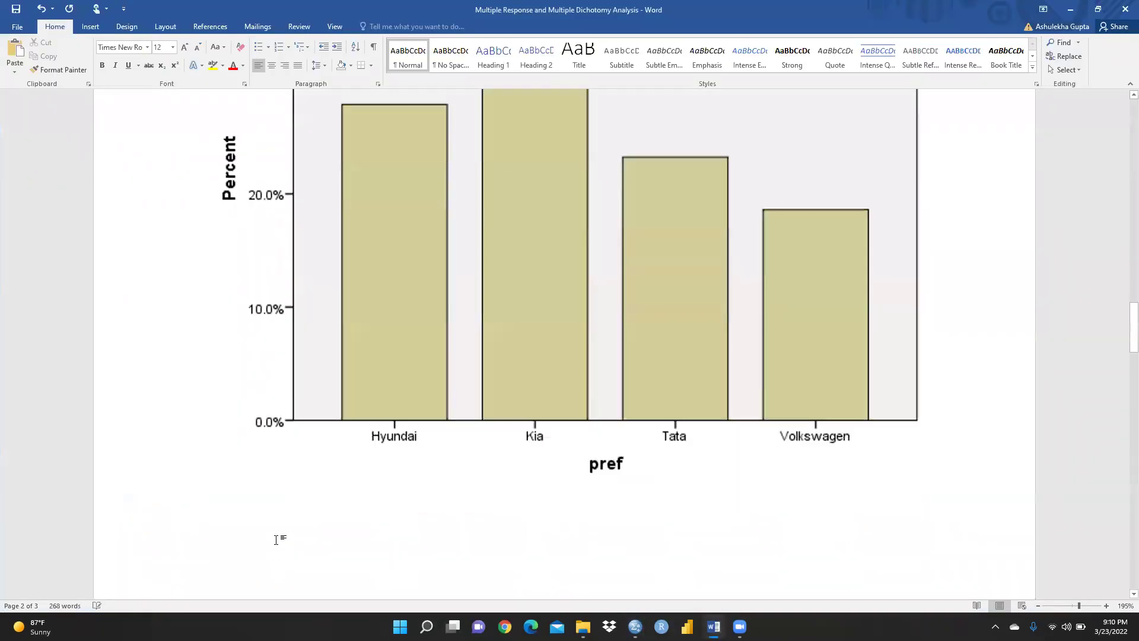
scroll(276, 540, "up", 2)
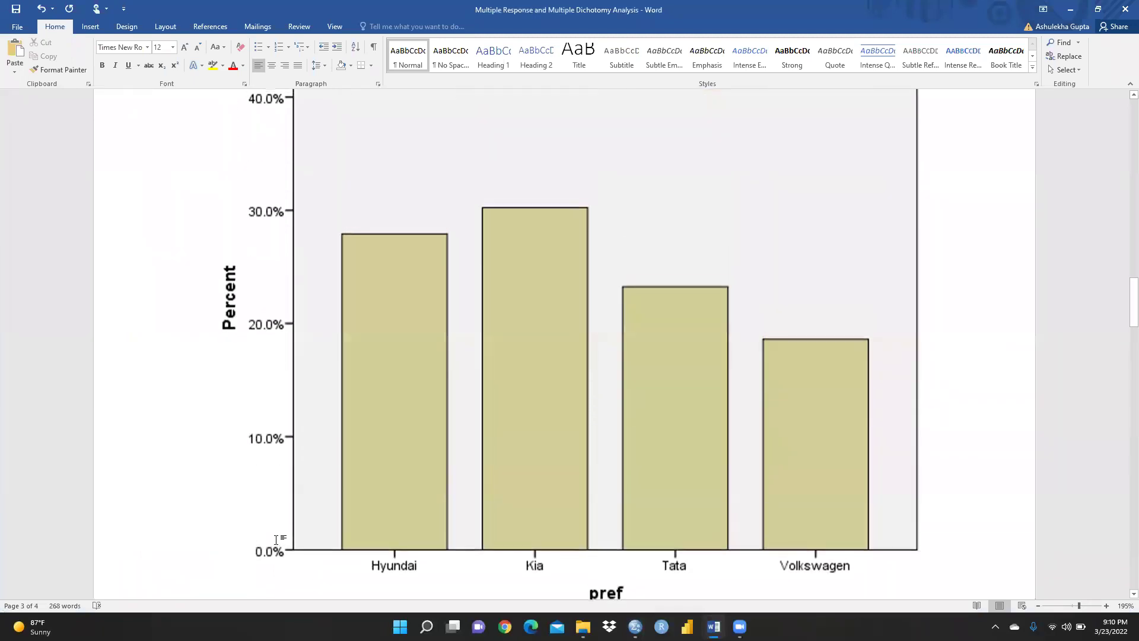
scroll(276, 541, "down", 3)
left_click(276, 542)
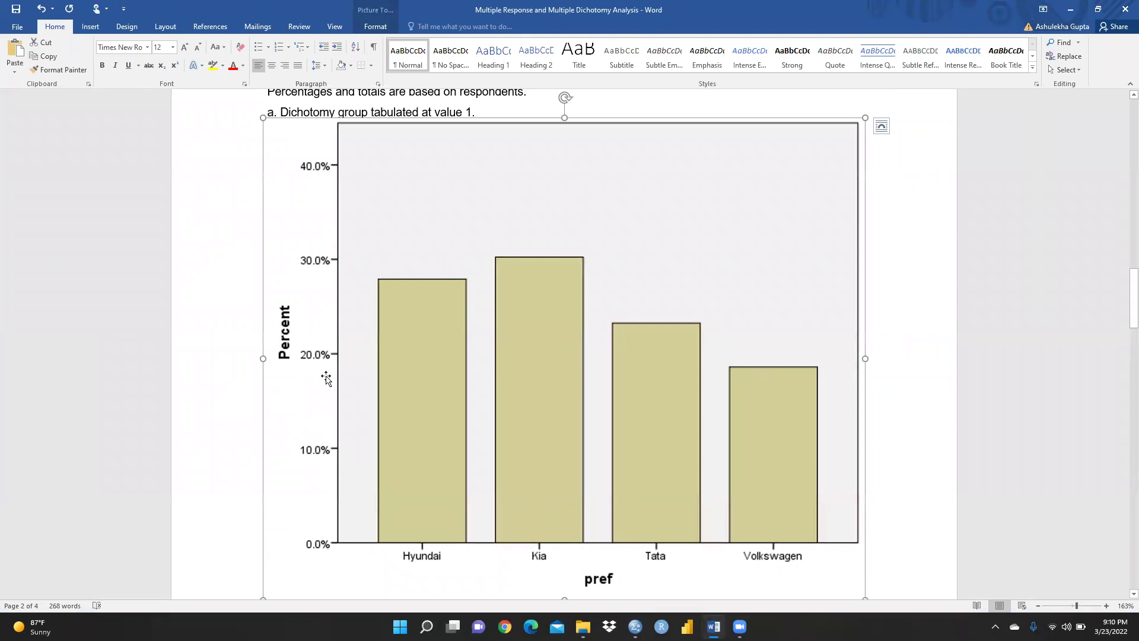